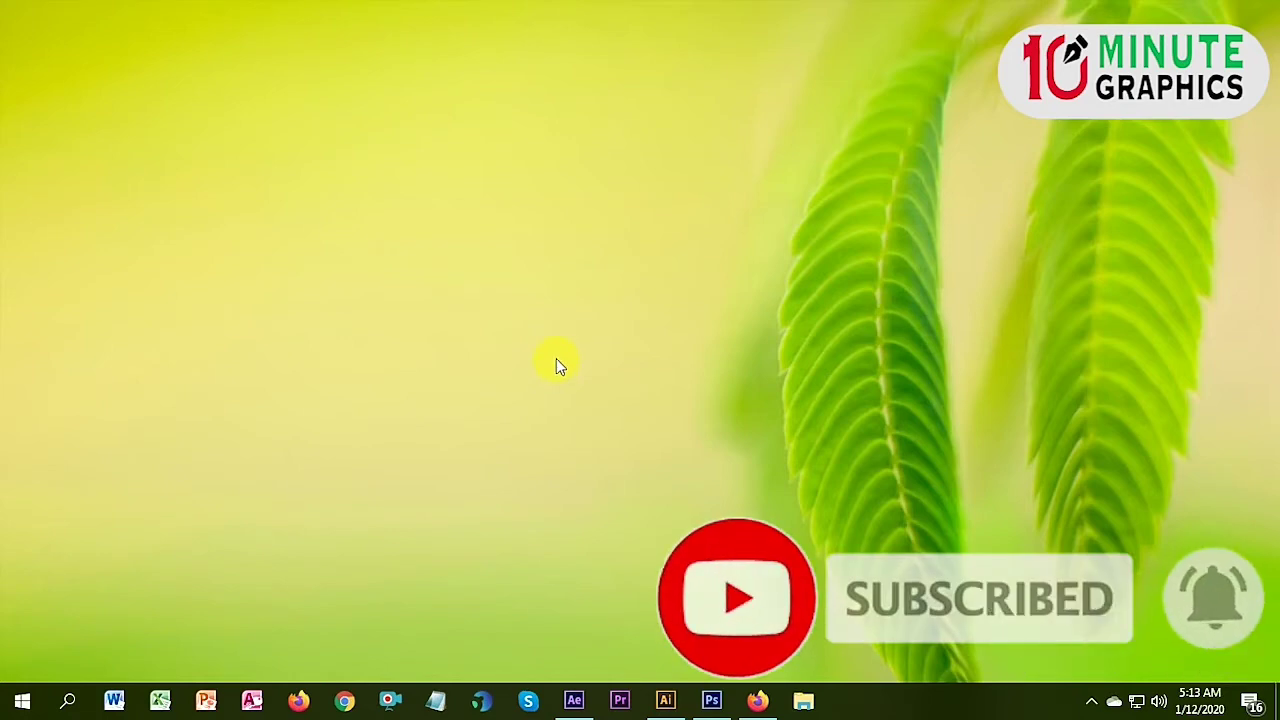
Restore the Photoshop CS6 window from the taskbar
{"action": "left_click", "coordinate": [711, 702]}
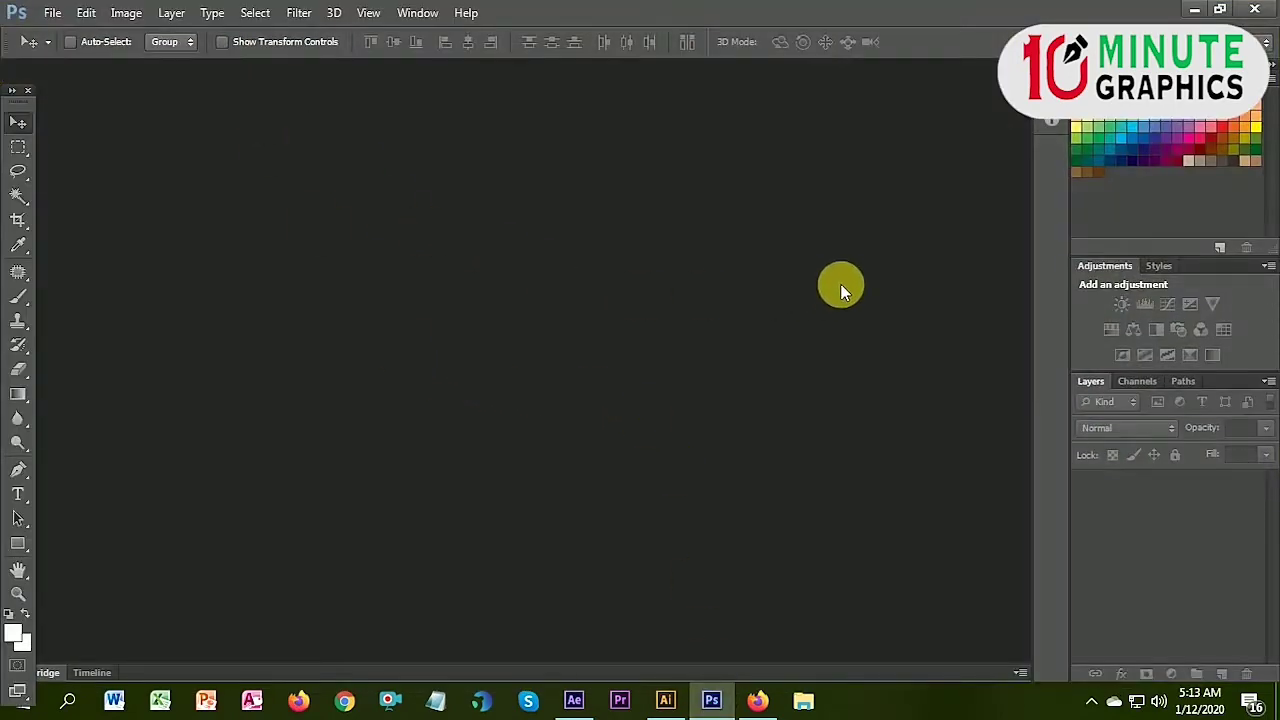
Open the Logo Mockup - Paper Edition PSD from the Mock Up File folder and inspect it
{"action": "left_click", "coordinate": [50, 14]}
{"action": "left_click", "coordinate": [74, 50]}
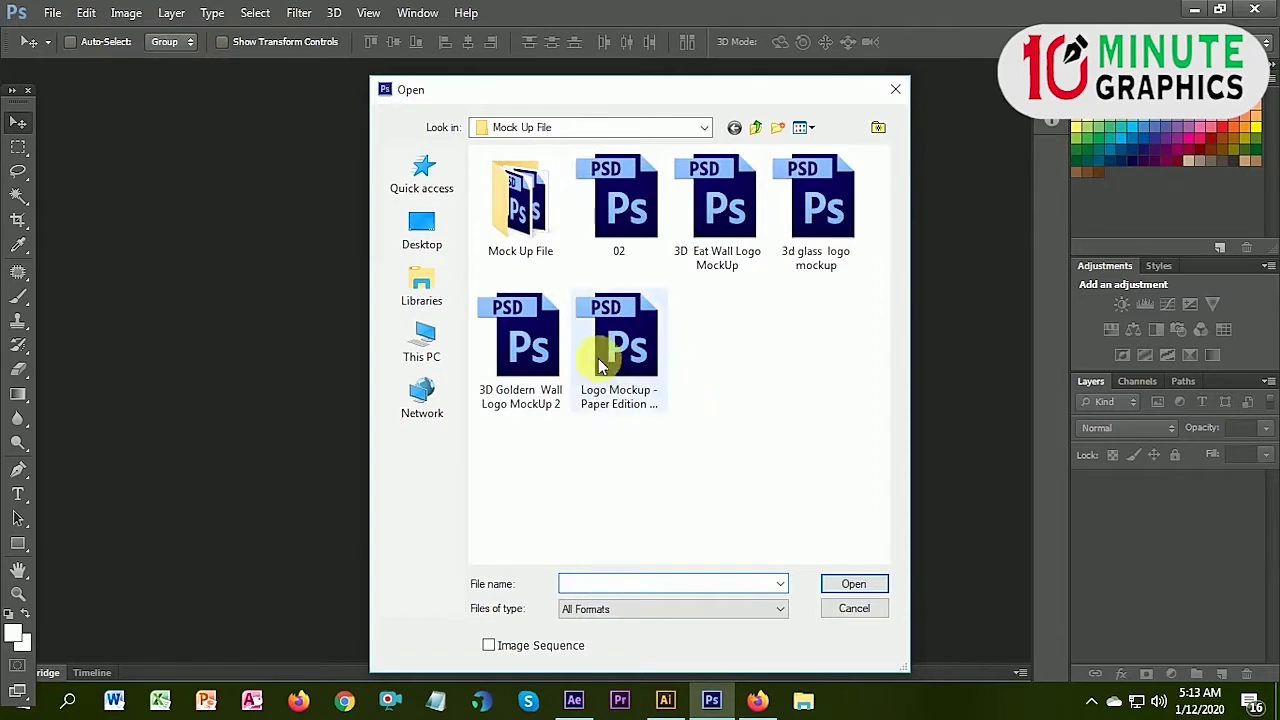
{"action": "double_click", "coordinate": [611, 335]}
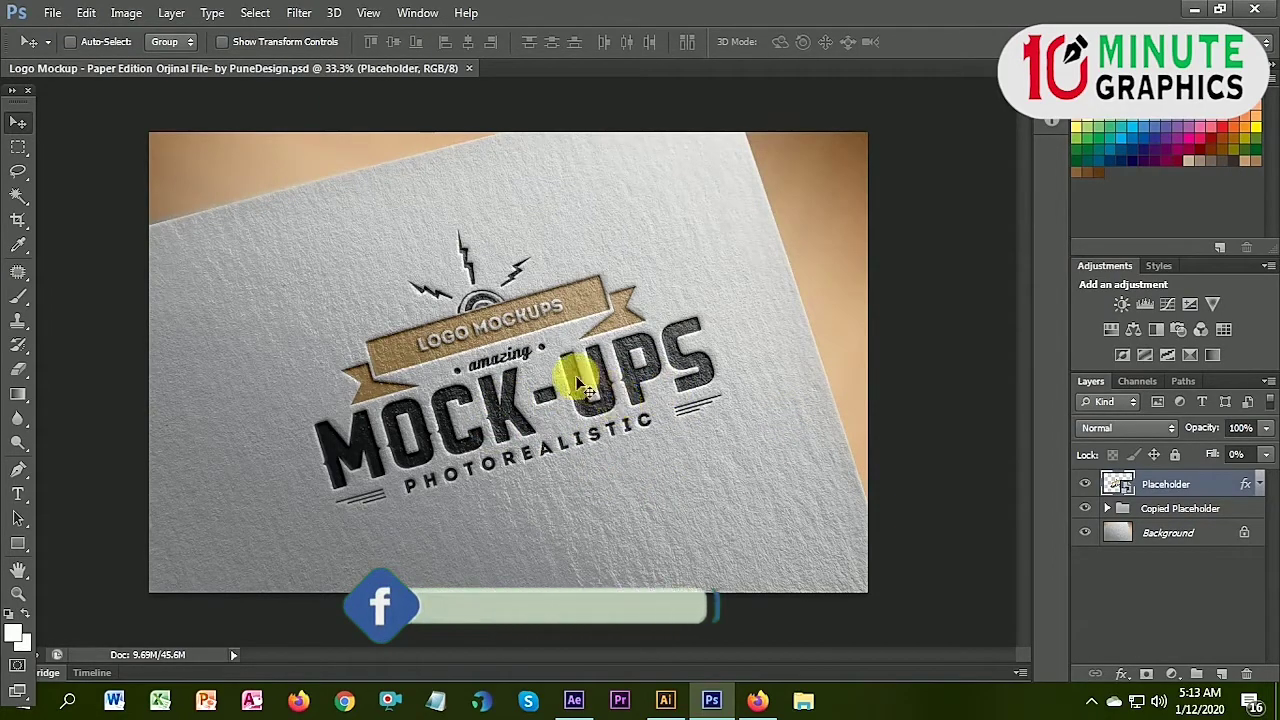
{"action": "scroll", "coordinate": [540, 400], "scroll_direction": "up", "scroll_amount": 1}
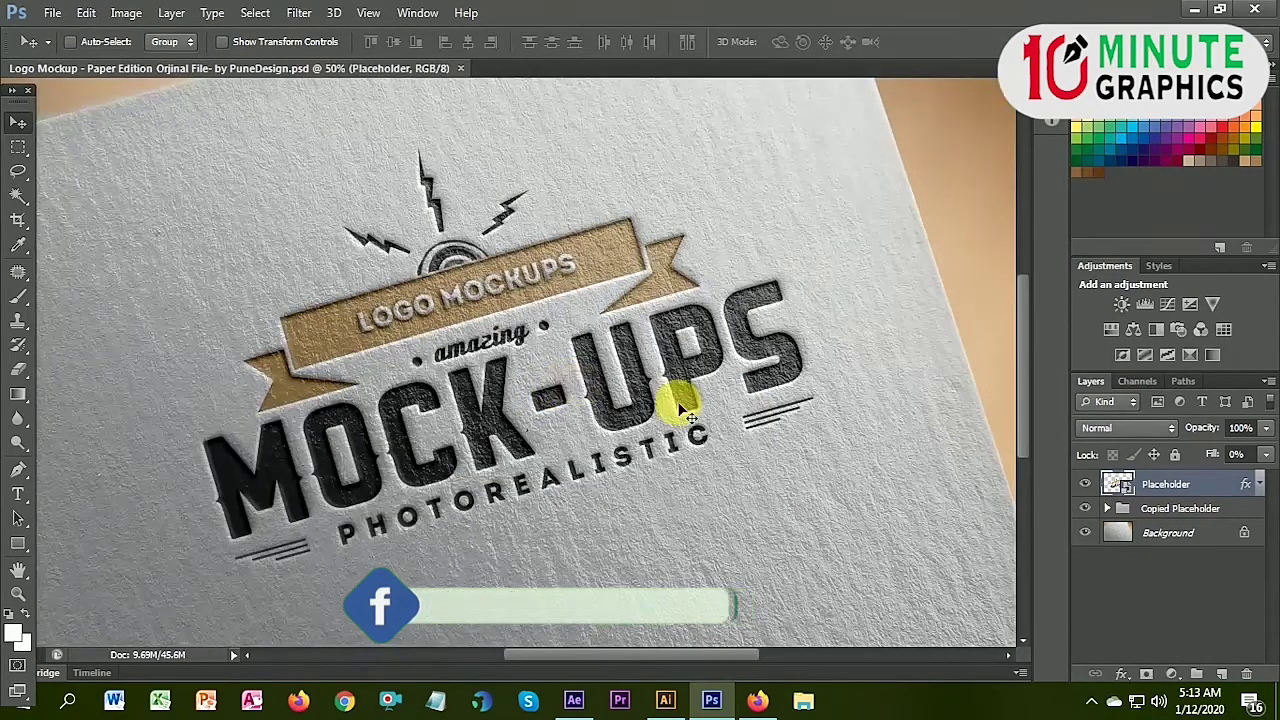
{"action": "scroll", "coordinate": [680, 410], "scroll_direction": "down", "scroll_amount": 1}
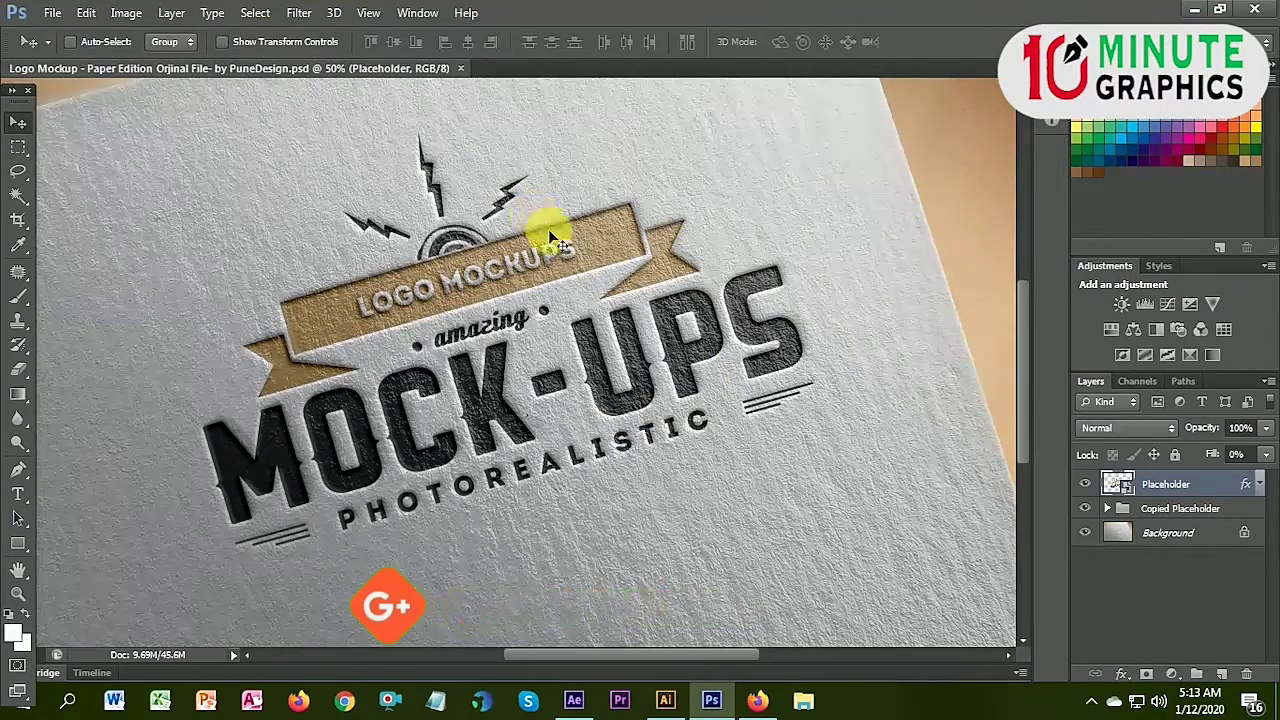
{"action": "scroll", "coordinate": [599, 368], "scroll_direction": "down", "scroll_amount": 1}
{"action": "scroll", "coordinate": [599, 368], "scroll_direction": "down", "scroll_amount": 1}
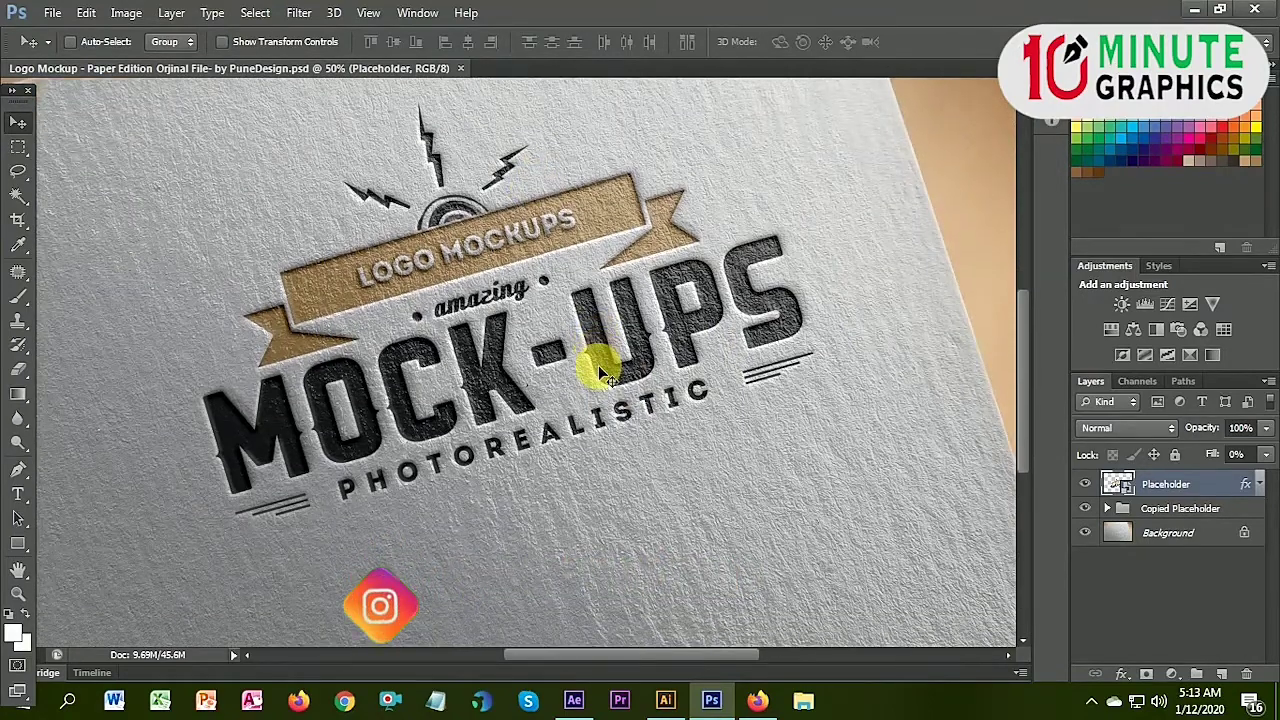
{"action": "scroll", "coordinate": [600, 372], "scroll_direction": "up", "scroll_amount": 1}
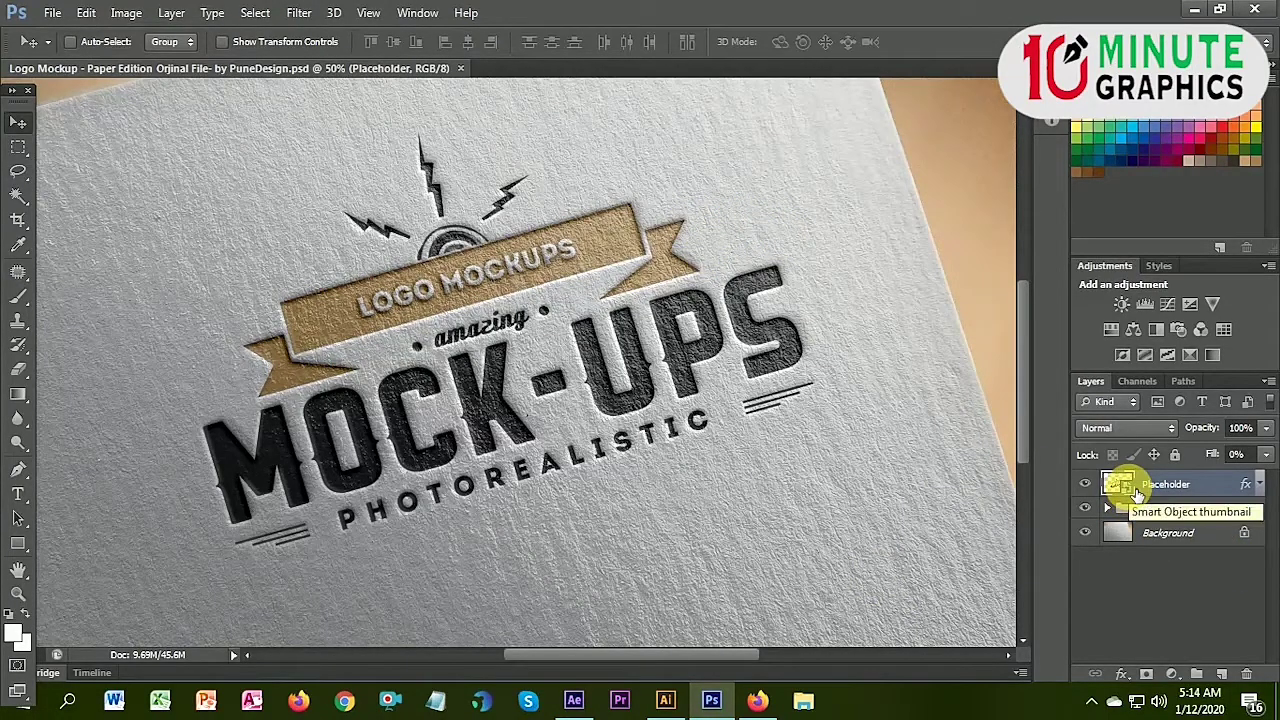
Edit the Placeholder smart object as Layer 61.psb, then bring up Illustrator's SSC.ai logo
{"action": "double_click", "coordinate": [1130, 492]}
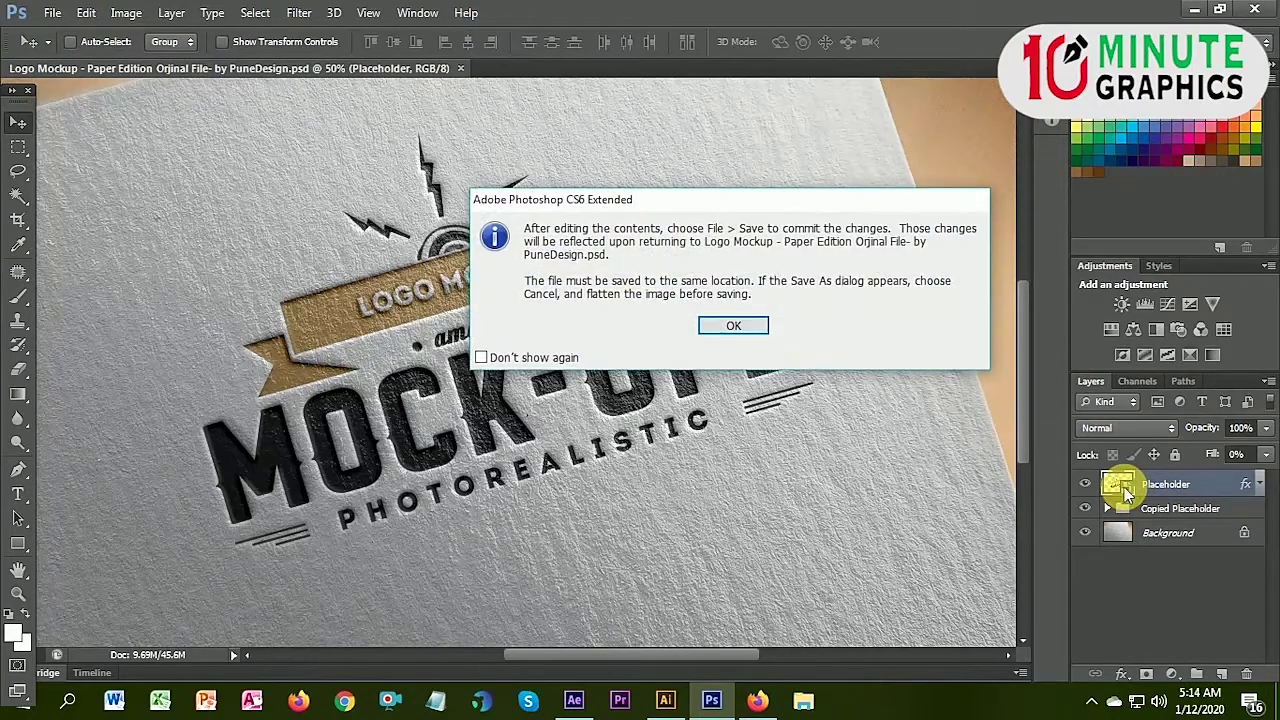
{"action": "left_click", "coordinate": [733, 327]}
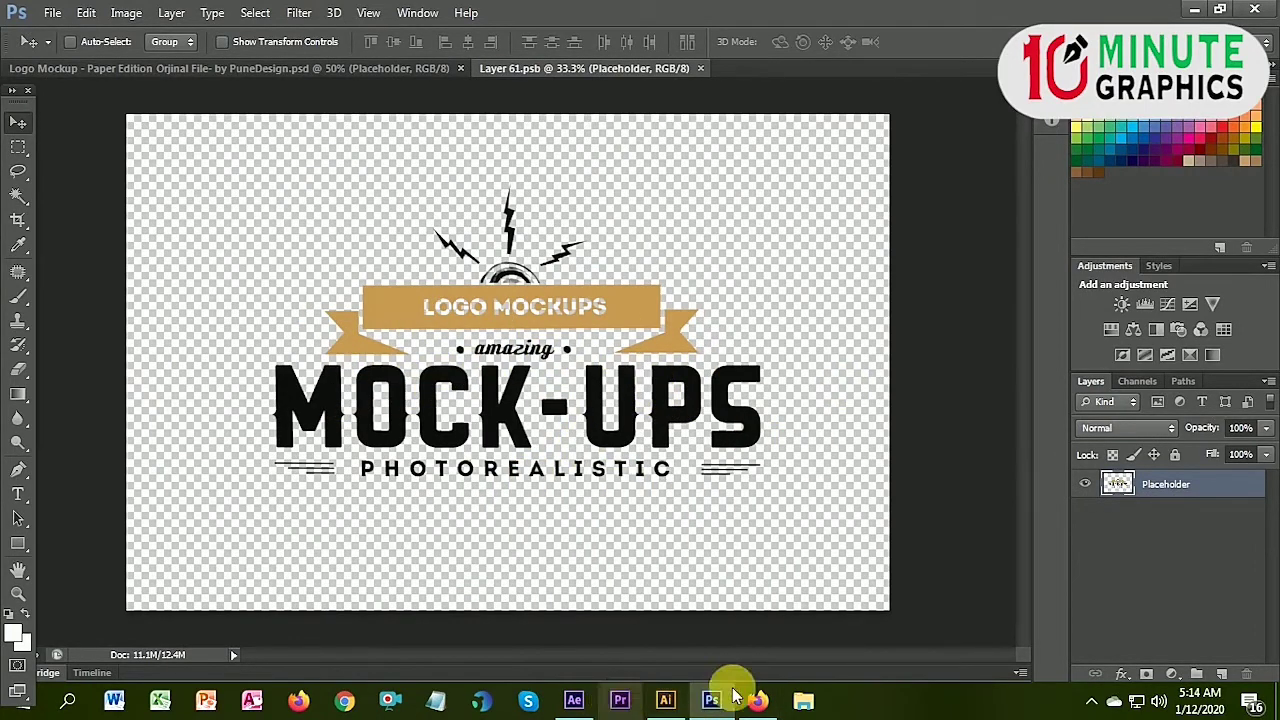
{"action": "left_click", "coordinate": [666, 700]}
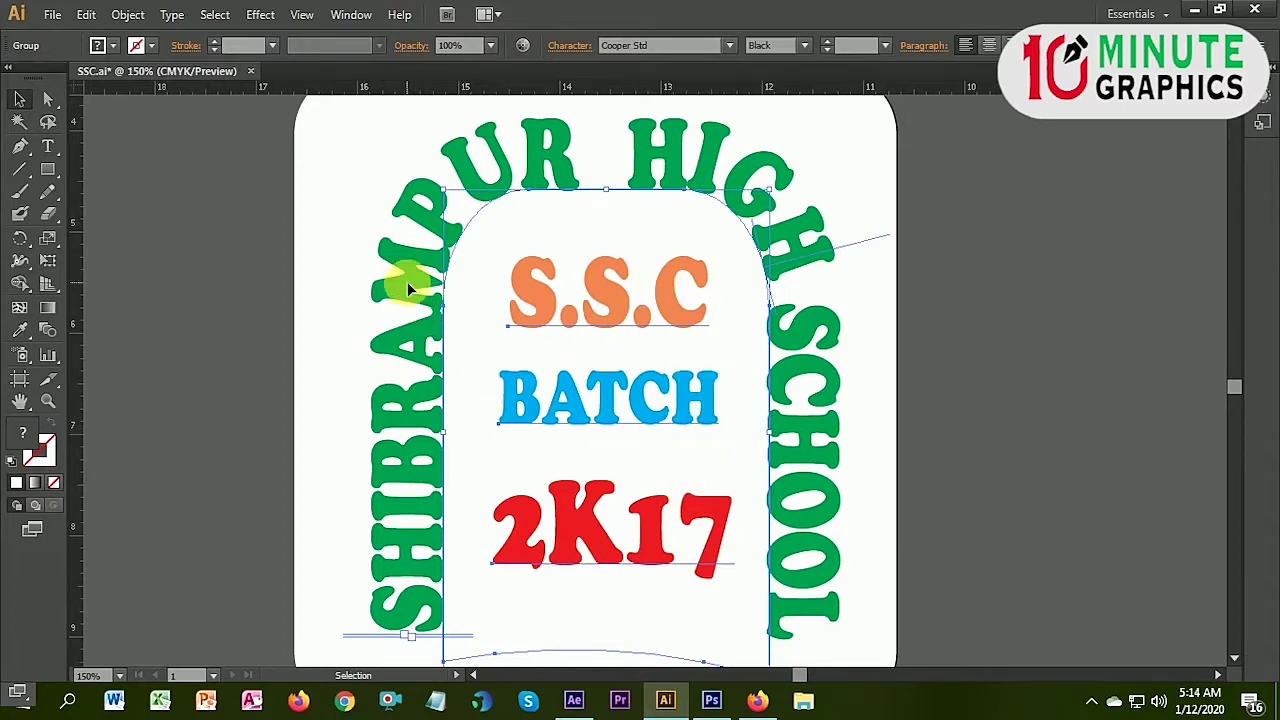
Drag the SHIBRAMPUR HIGH SCHOOL logo group from Illustrator onto Photoshop's taskbar icon
{"action": "left_click_drag", "start_coordinate": [405, 276], "coordinate": [445, 559]}
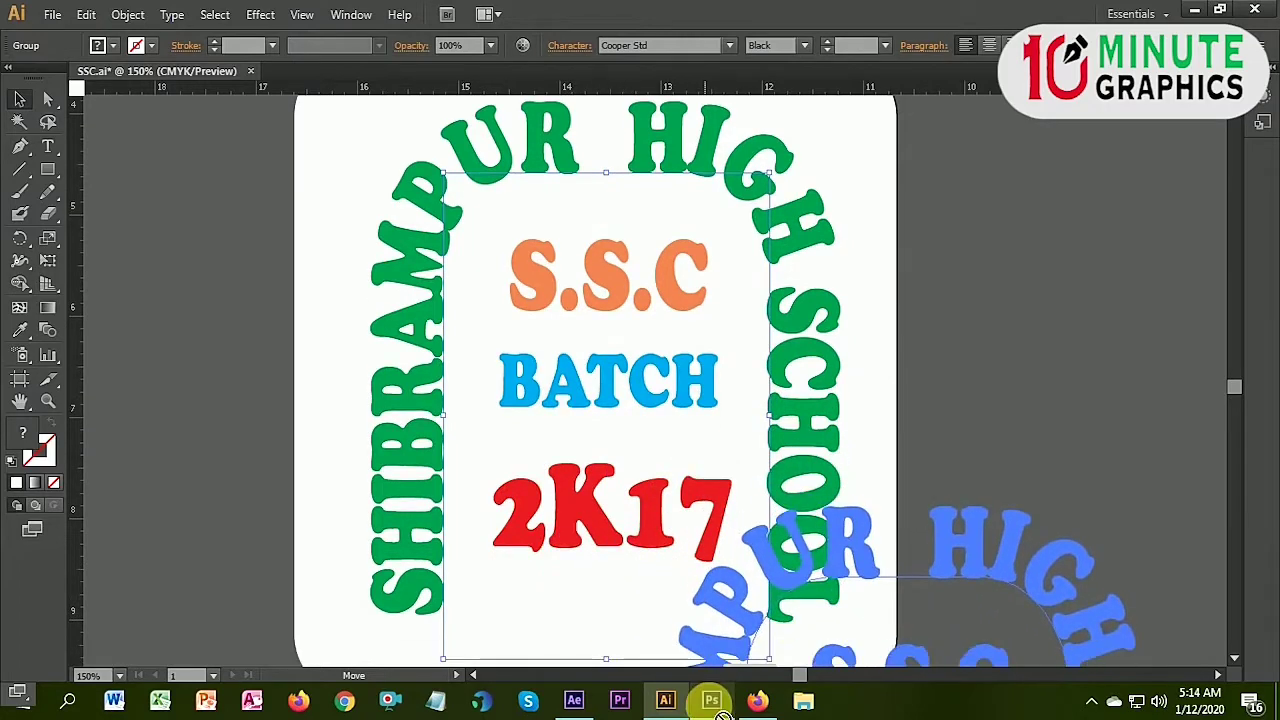
{"action": "mouse_move", "coordinate": [445, 559]}
{"action": "left_mouse_down"}
{"action": "mouse_move", "coordinate": [645, 582]}
{"action": "mouse_move", "coordinate": [480, 350]}
{"action": "left_mouse_up"}
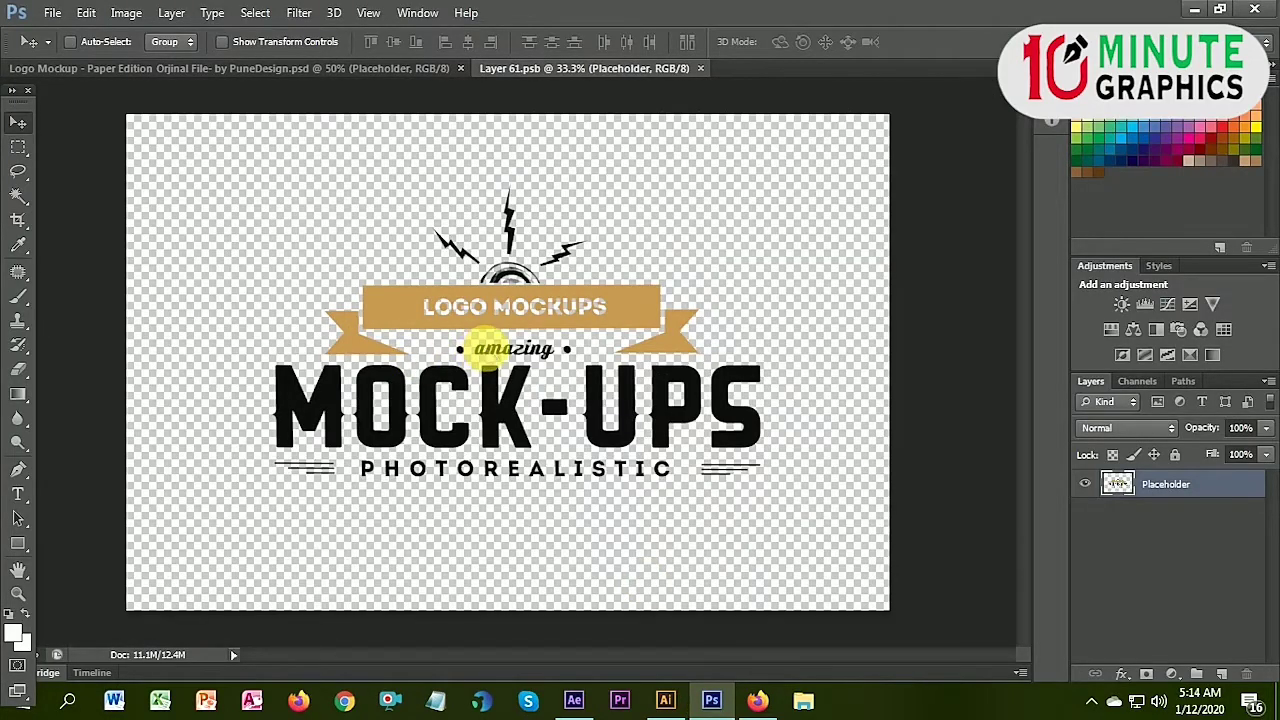
Drop the school logo into Layer 61.psb and scale it to about 366%
{"action": "left_click_drag", "start_coordinate": [480, 350], "coordinate": [482, 352]}
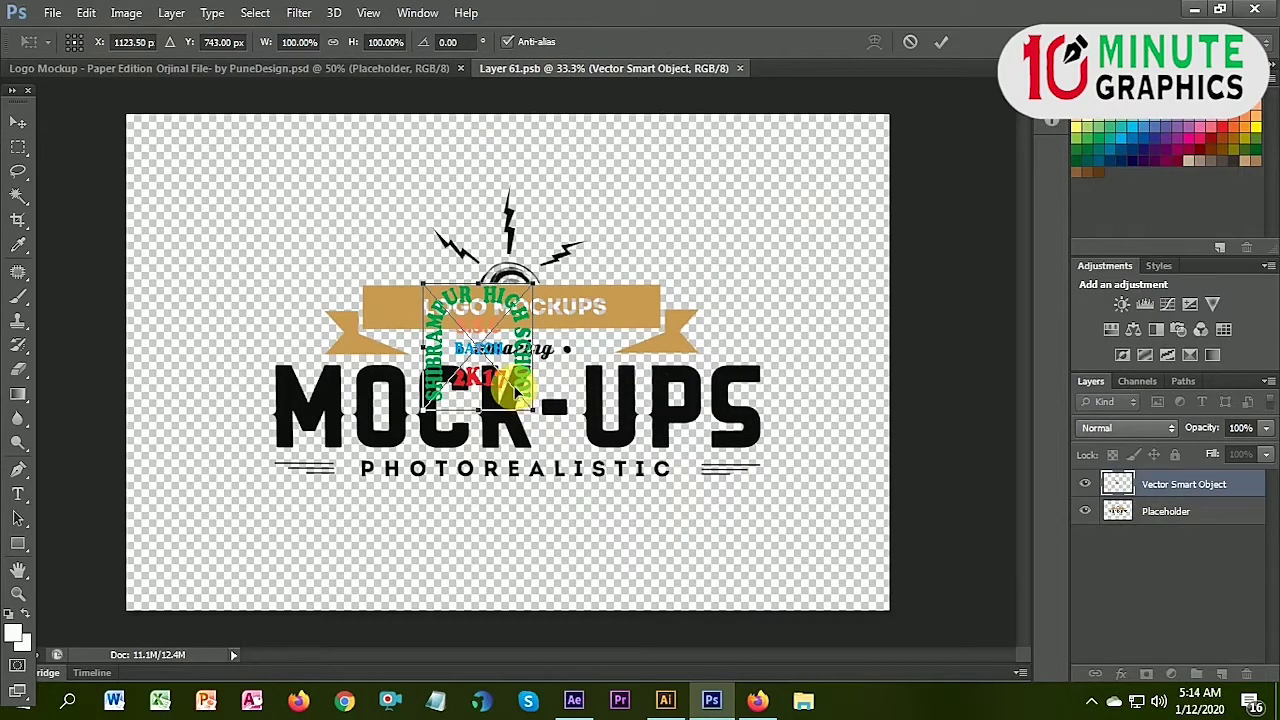
{"action": "left_click_drag", "start_coordinate": [535, 412], "coordinate": [676, 578]}
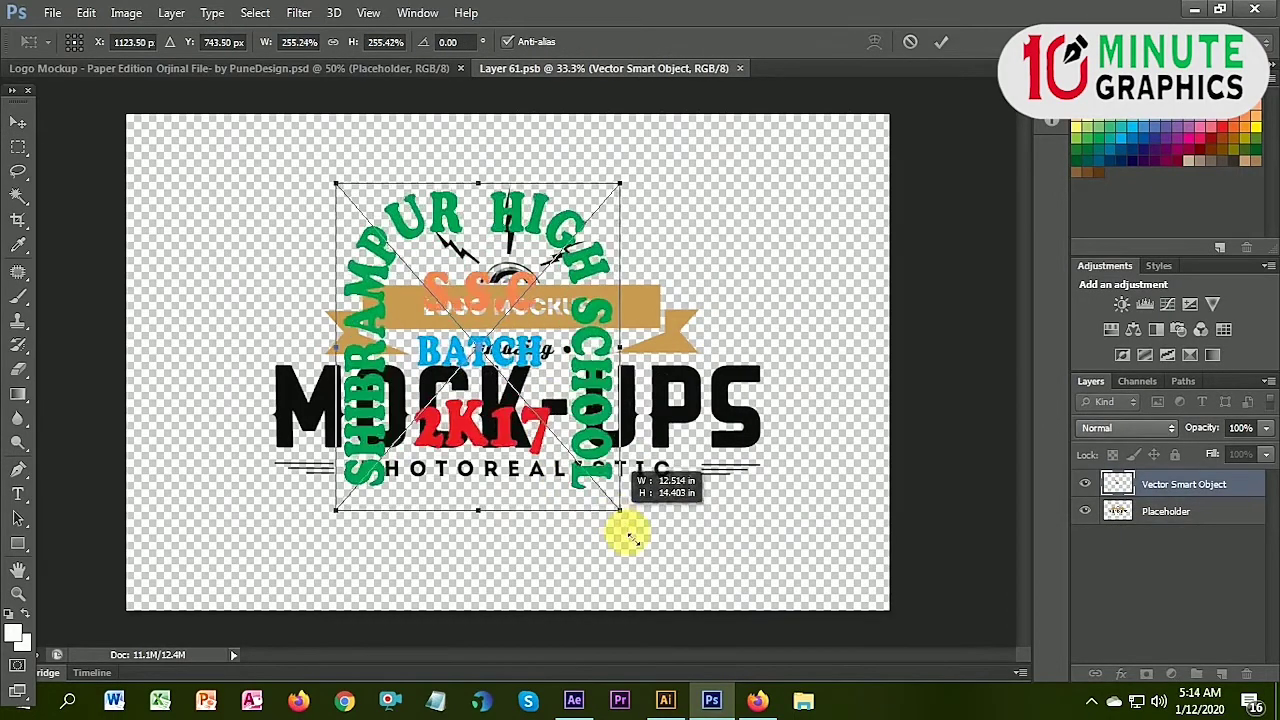
{"action": "left_click_drag", "start_coordinate": [513, 272], "coordinate": [539, 303]}
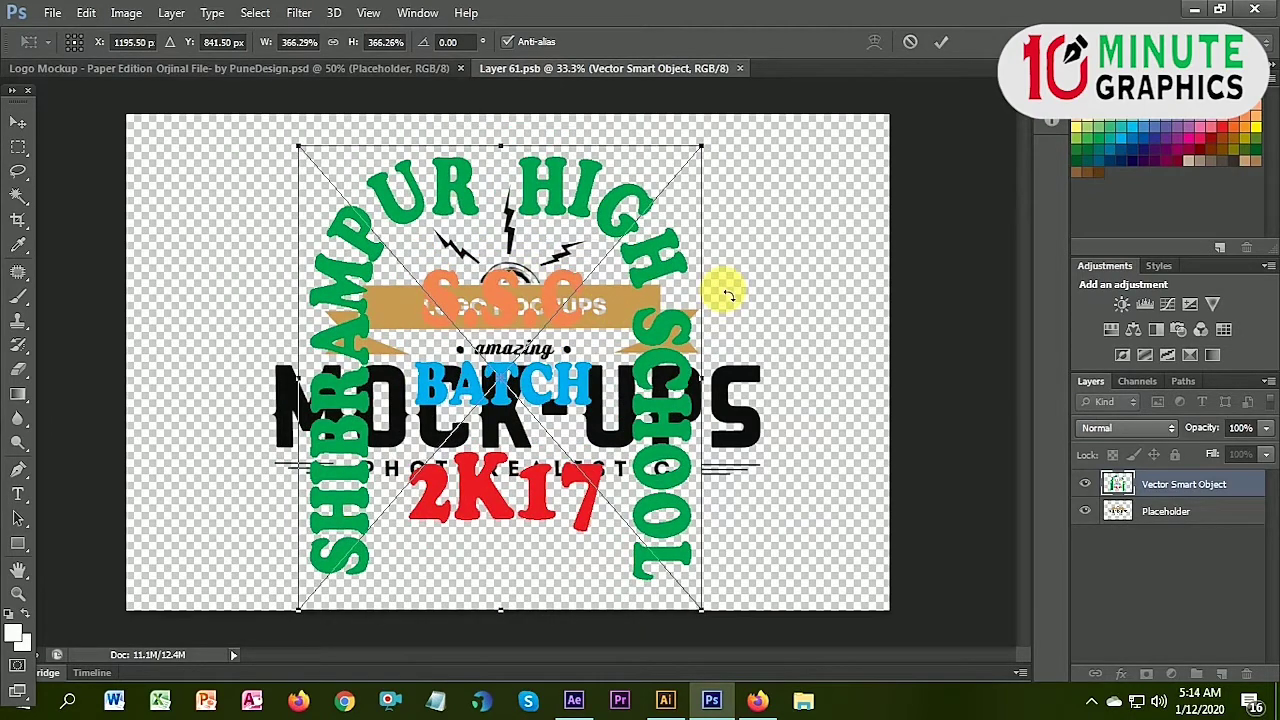
{"action": "key", "text": "Return"}
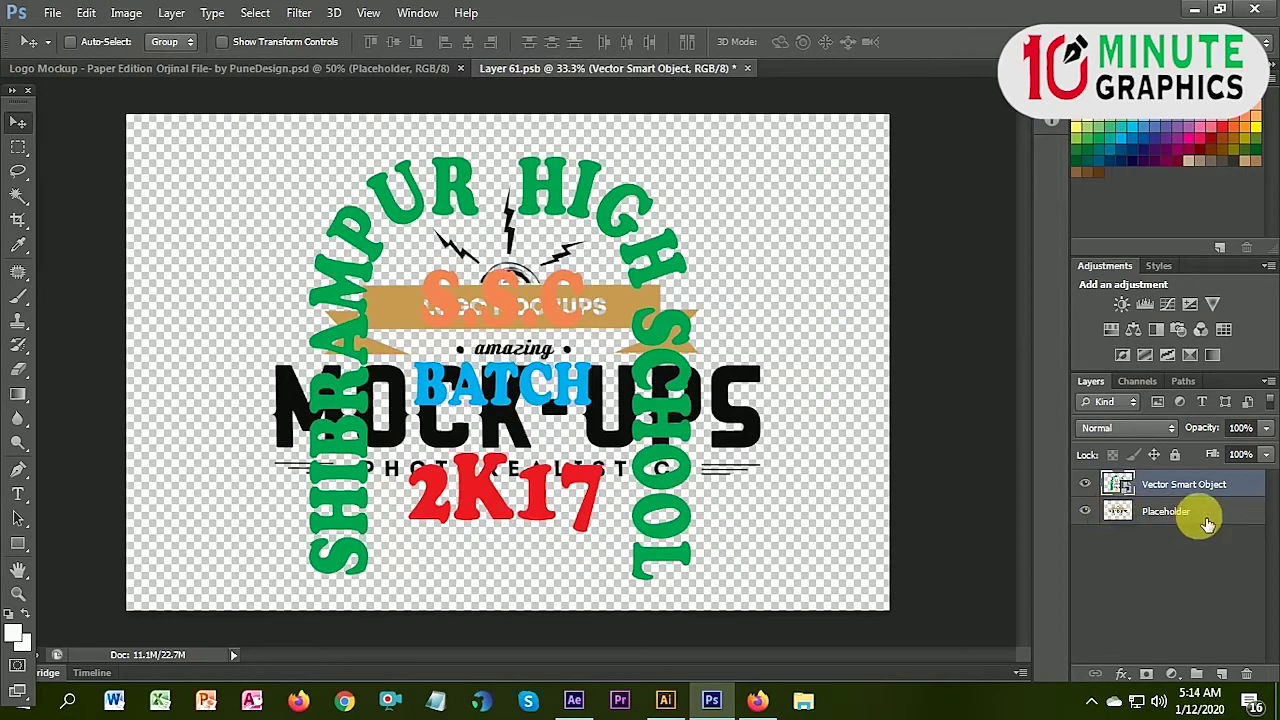
Hide the original Placeholder layer, toggling it to compare with the paper mockup
{"action": "left_click", "coordinate": [1085, 511]}
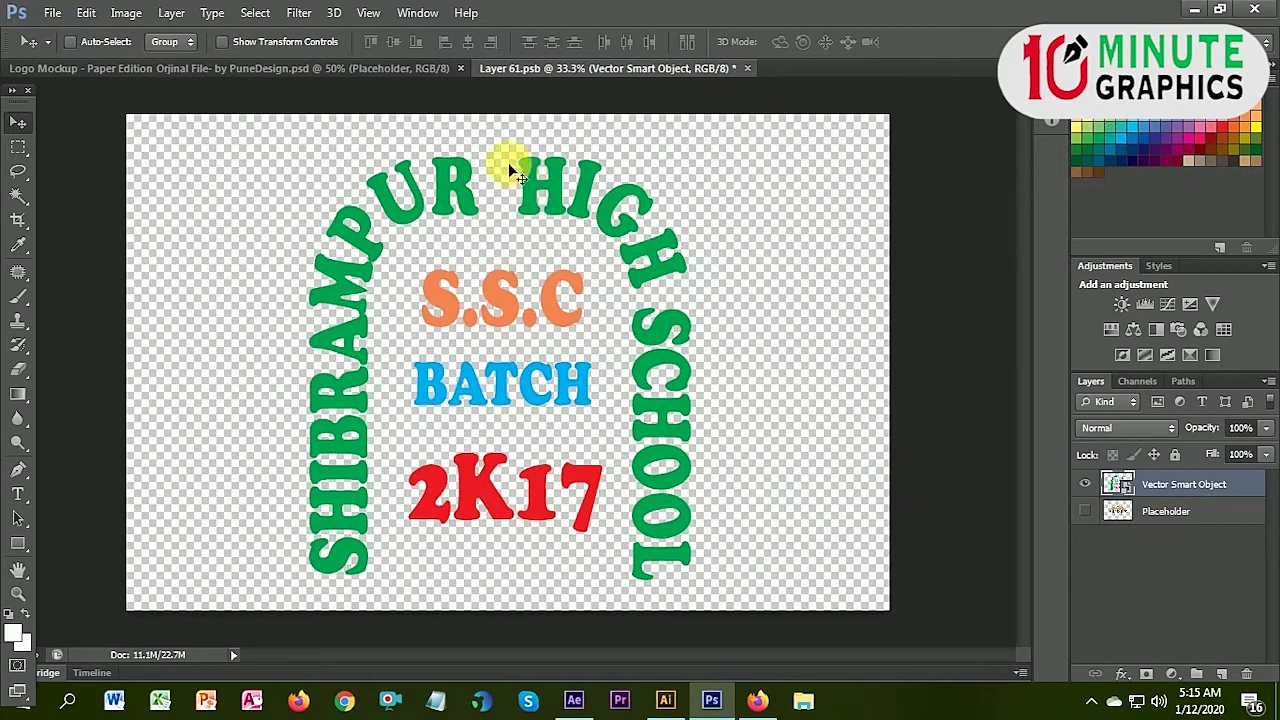
{"action": "left_click", "coordinate": [257, 68]}
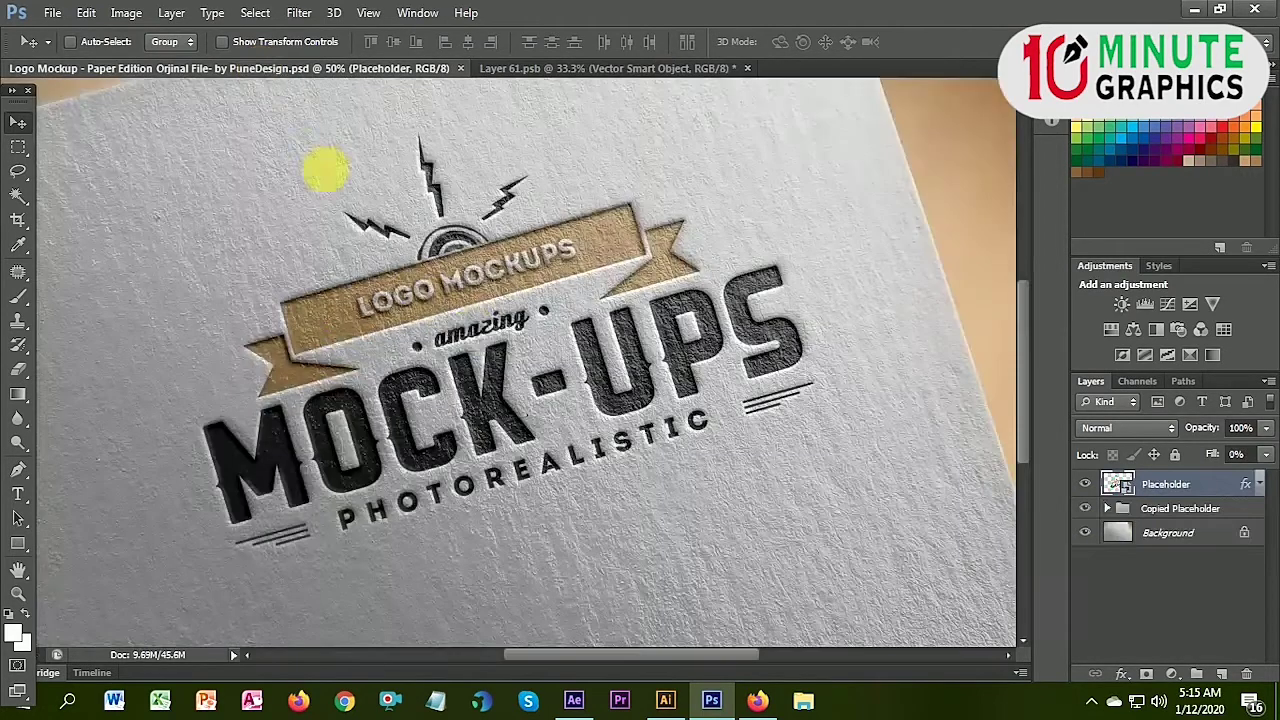
{"action": "left_click", "coordinate": [567, 68]}
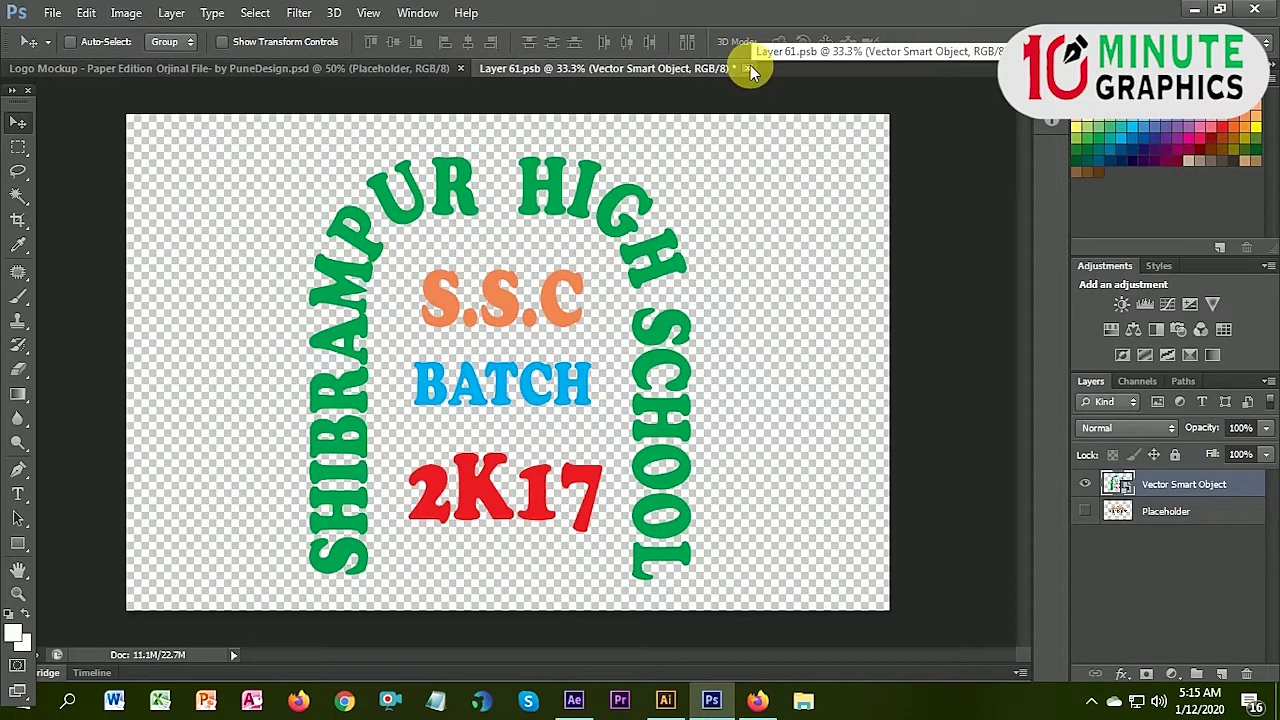
{"action": "left_click", "coordinate": [1086, 512]}
{"action": "left_click", "coordinate": [1086, 512]}
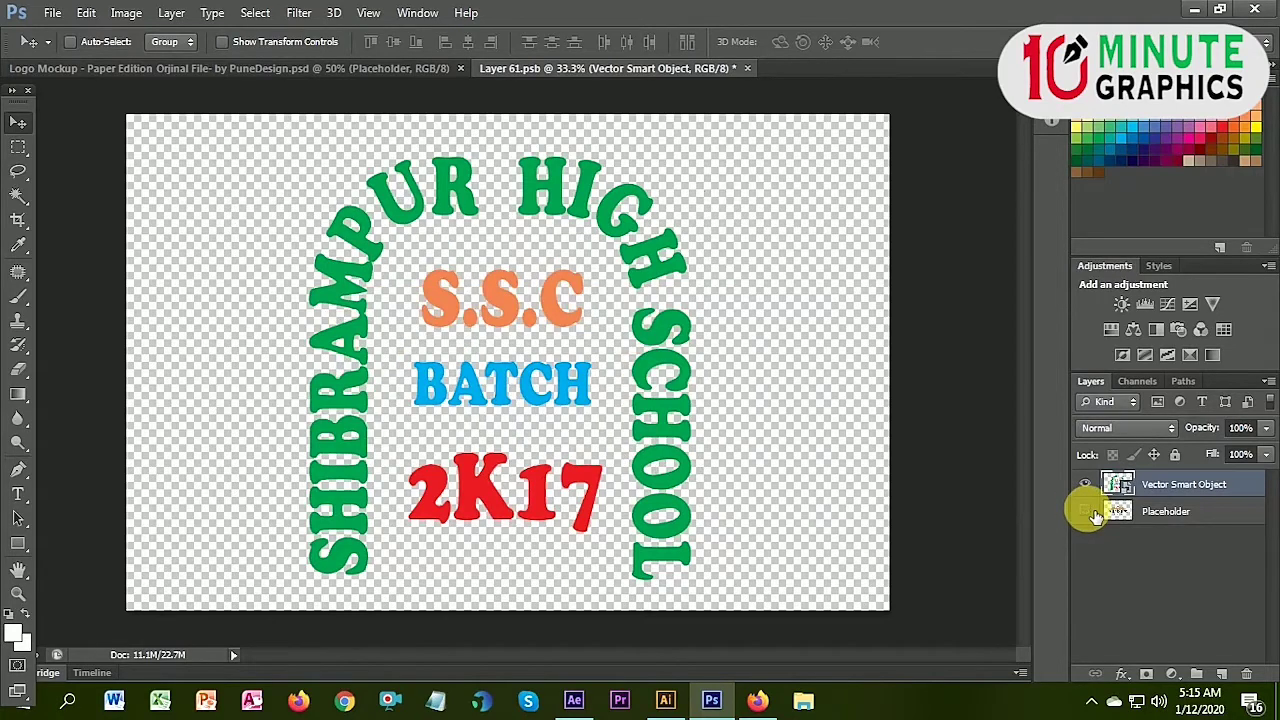
Save and close Layer 61.psb so the paper mockup updates with the school logo
{"action": "left_click", "coordinate": [748, 69]}
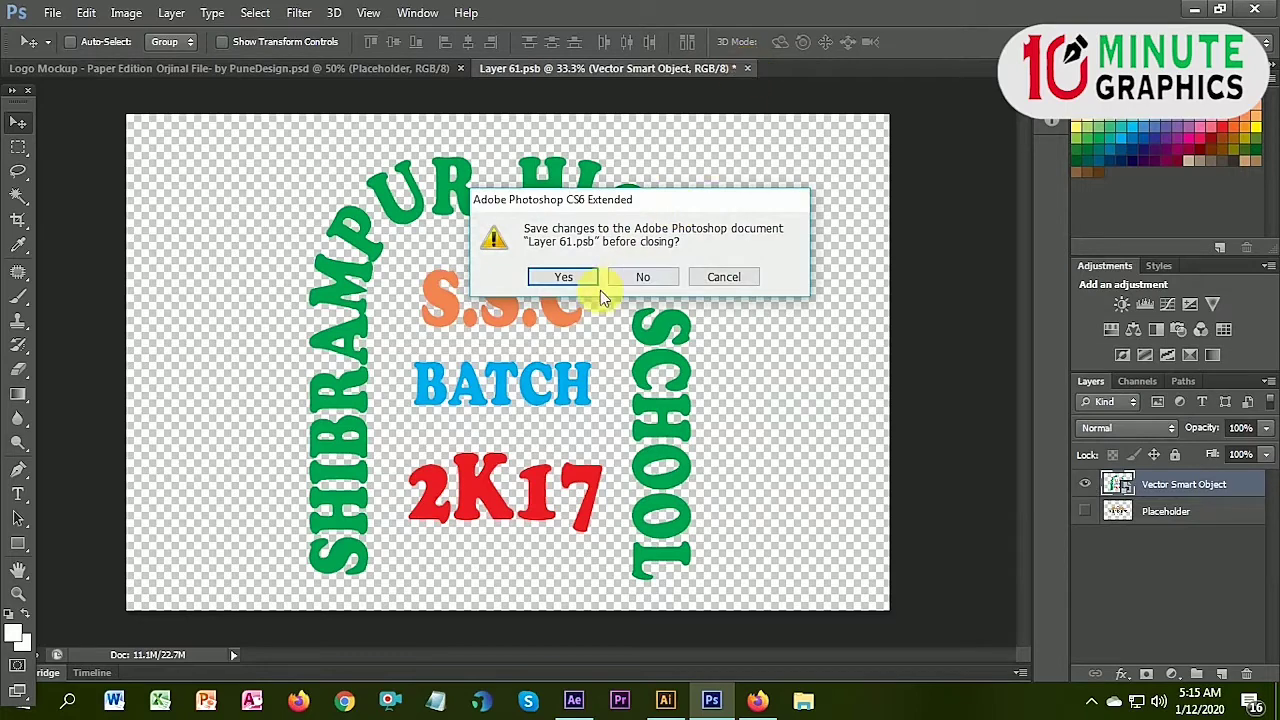
{"action": "left_click", "coordinate": [549, 280]}
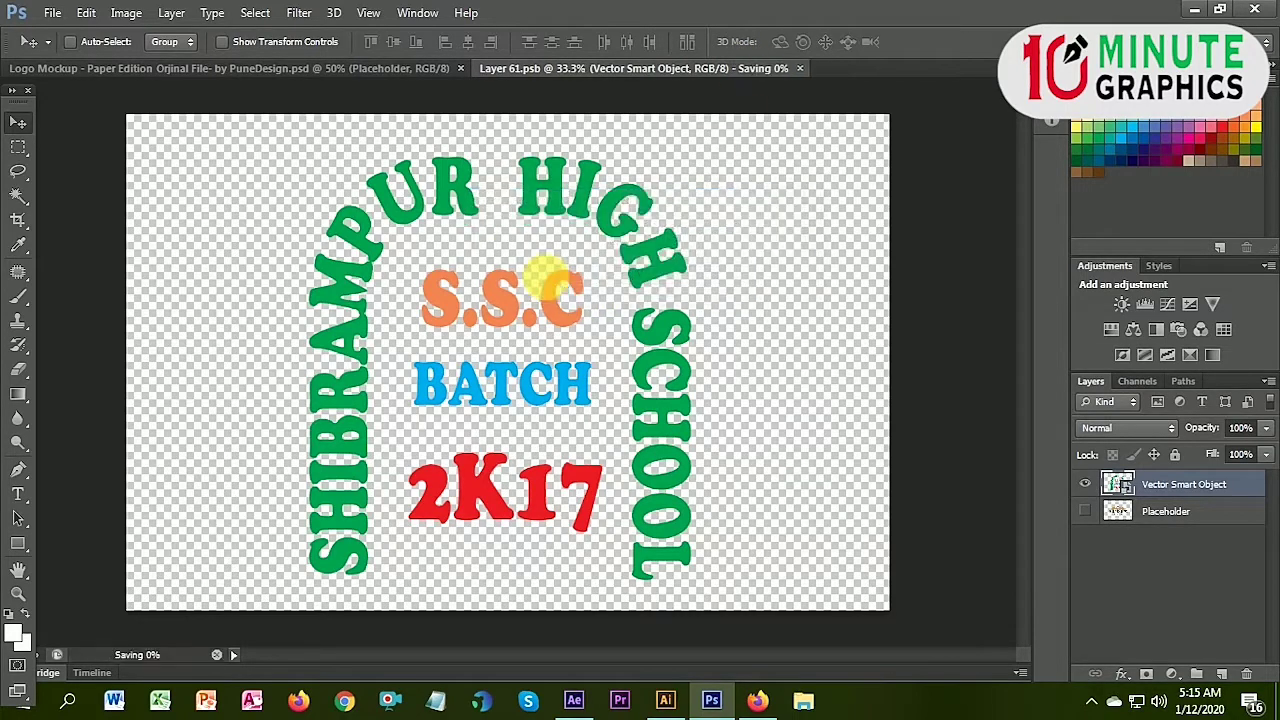
{"action": "scroll", "coordinate": [656, 362], "scroll_direction": "down", "scroll_amount": 1}
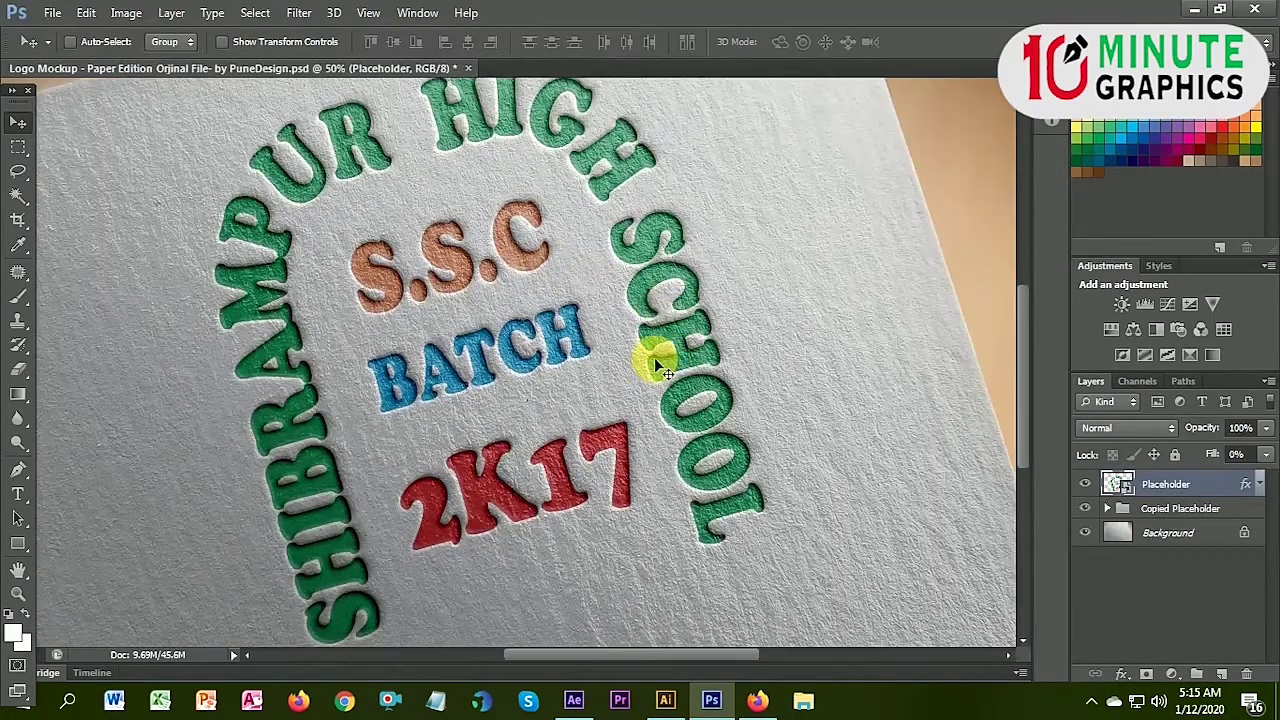
{"action": "scroll", "coordinate": [655, 364], "scroll_direction": "down", "scroll_amount": 1}
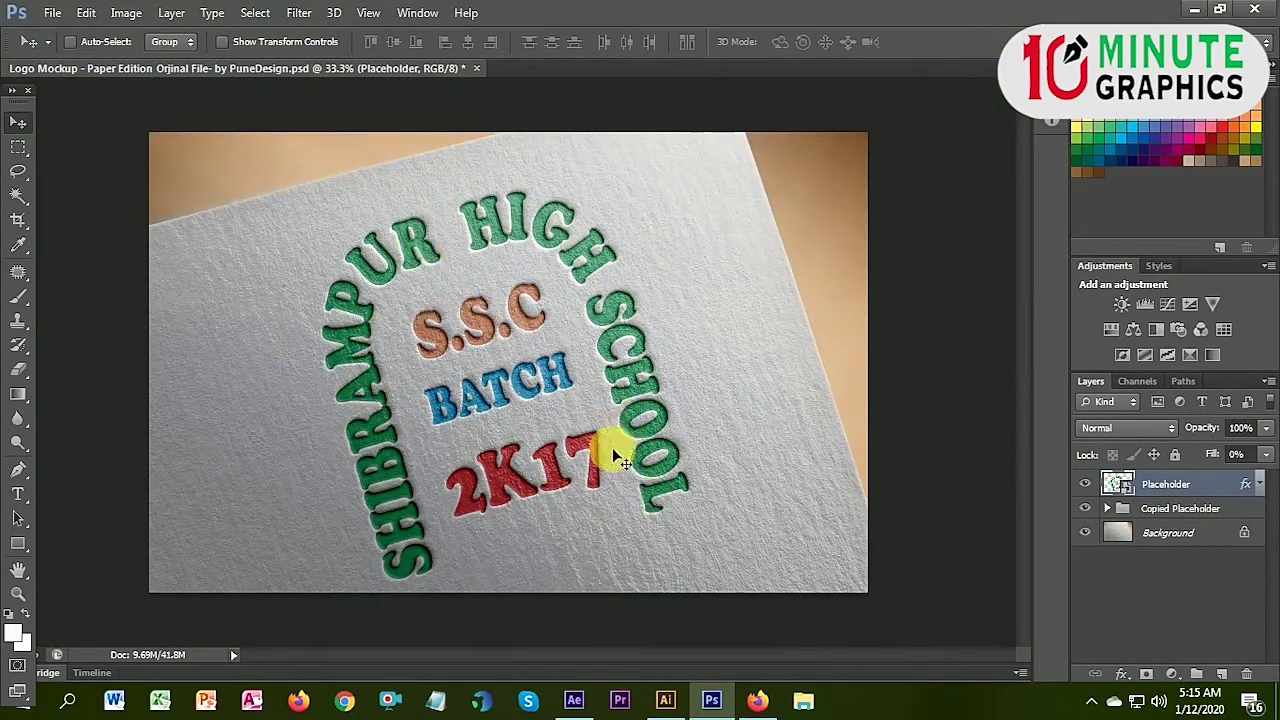
Zoom in around BATCH to inspect the embossed logo, then close the paper mockup
{"action": "left_click", "coordinate": [539, 402]}
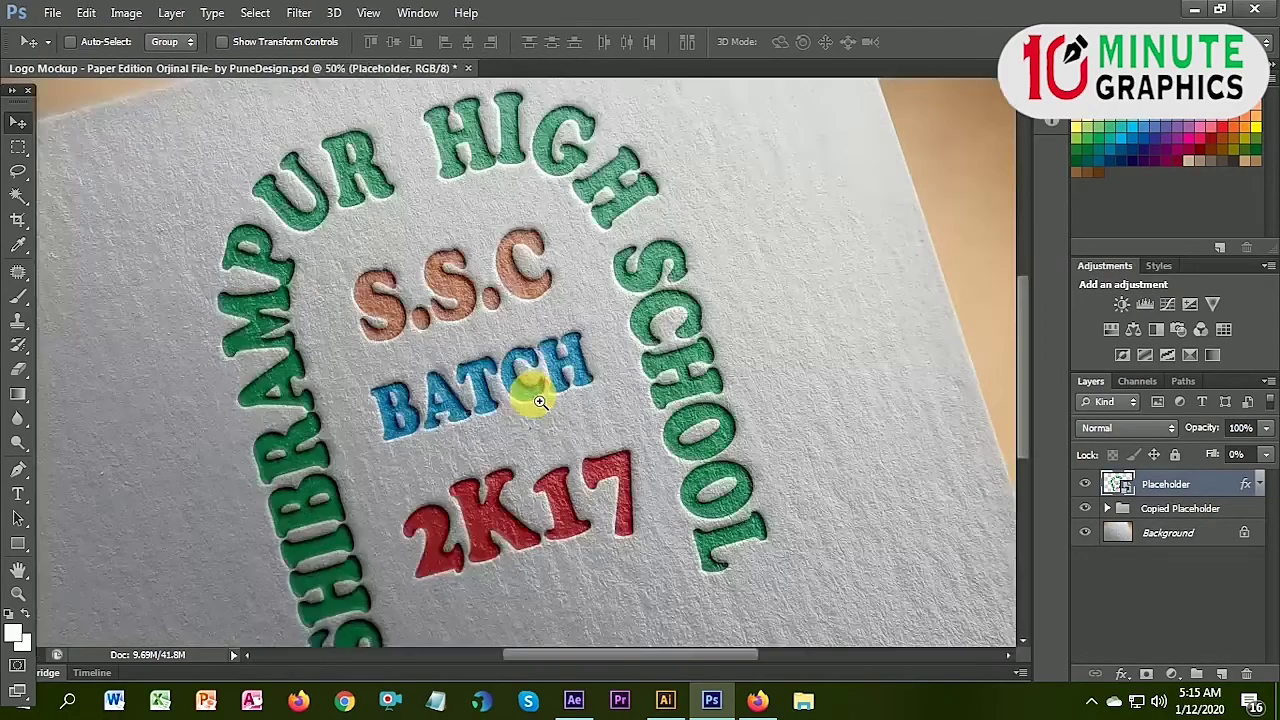
{"action": "scroll", "coordinate": [539, 400], "scroll_direction": "down", "scroll_amount": 1}
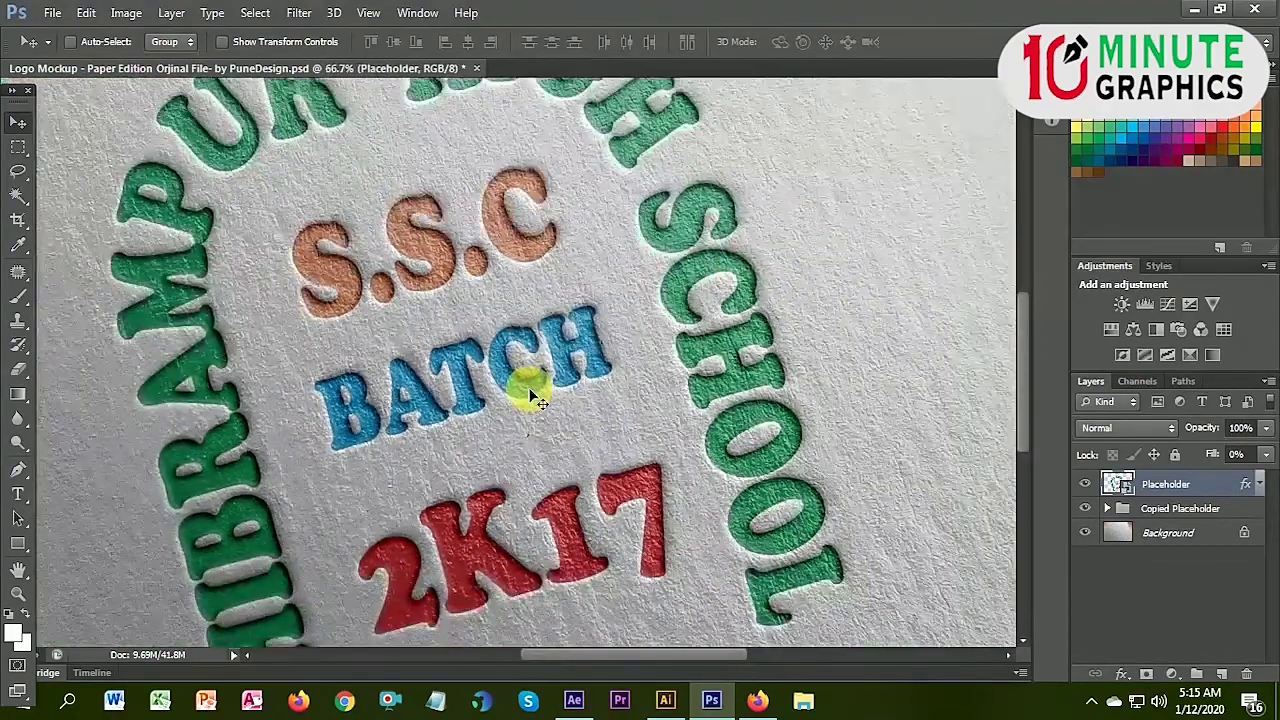
{"action": "scroll", "coordinate": [539, 400], "scroll_direction": "down", "scroll_amount": 1}
{"action": "scroll", "coordinate": [539, 400], "scroll_direction": "down", "scroll_amount": 1}
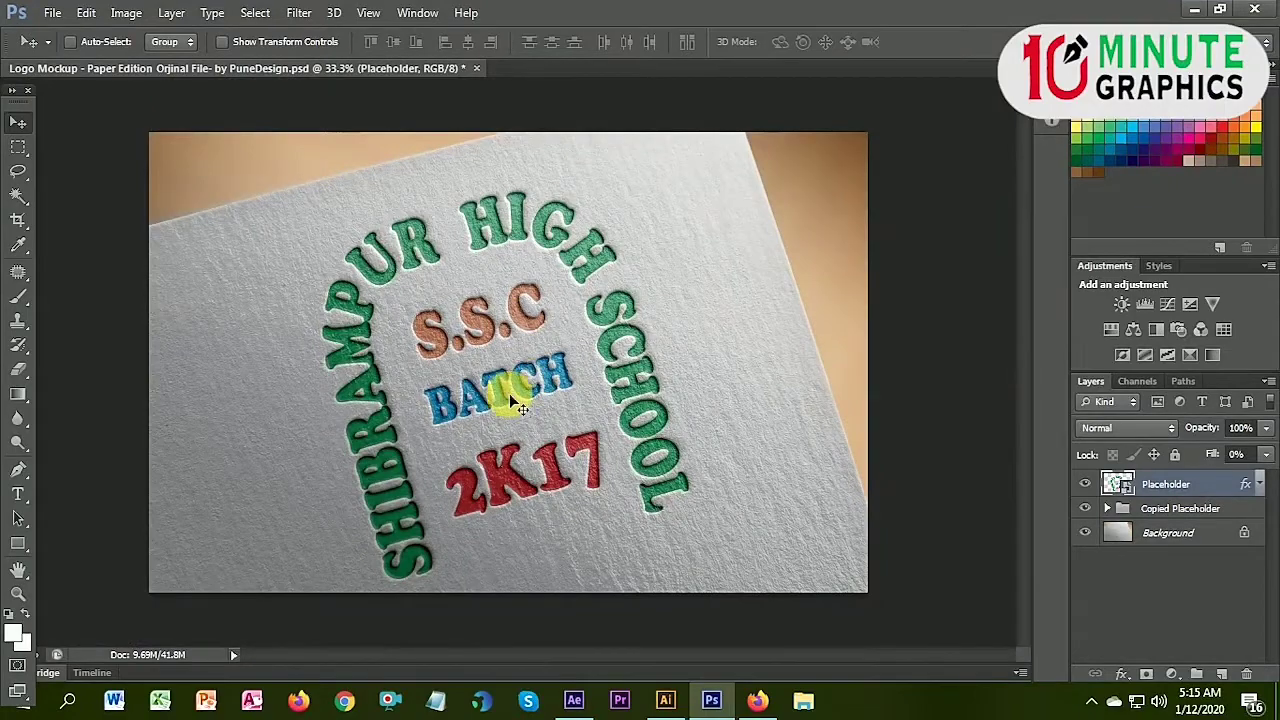
{"action": "scroll", "coordinate": [460, 400], "scroll_direction": "up", "scroll_amount": 1}
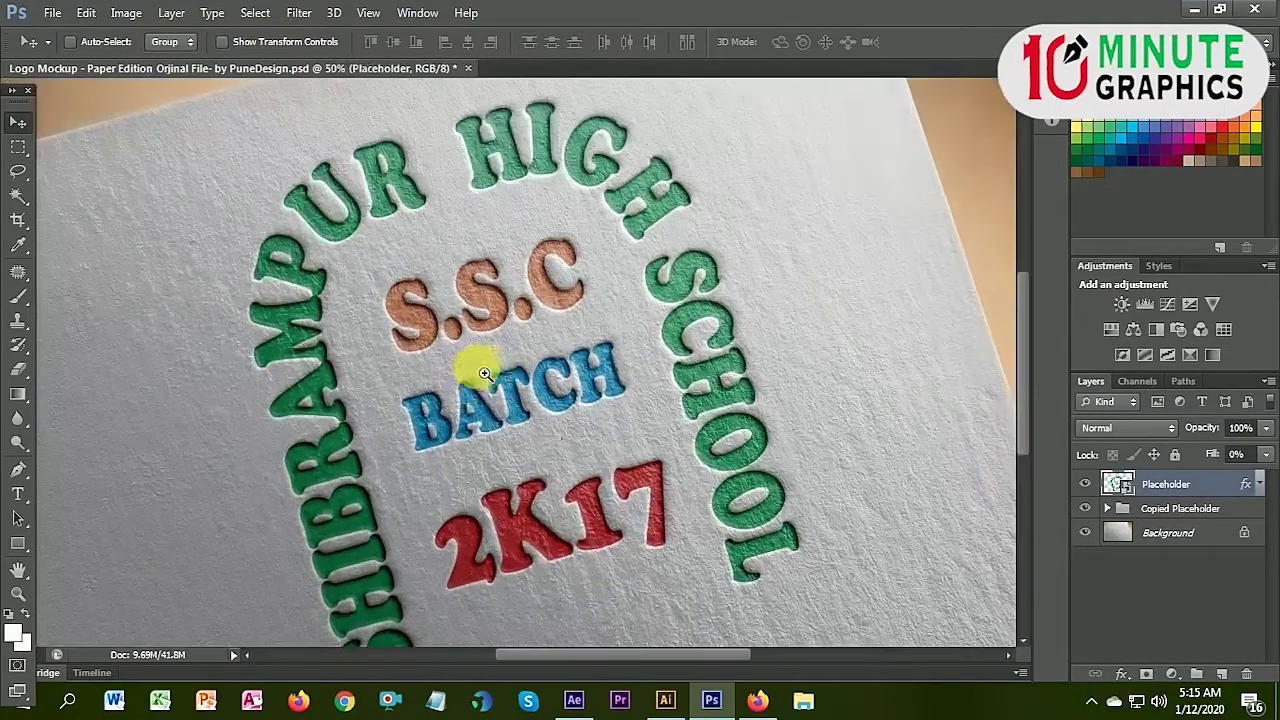
{"action": "left_click", "coordinate": [467, 68]}
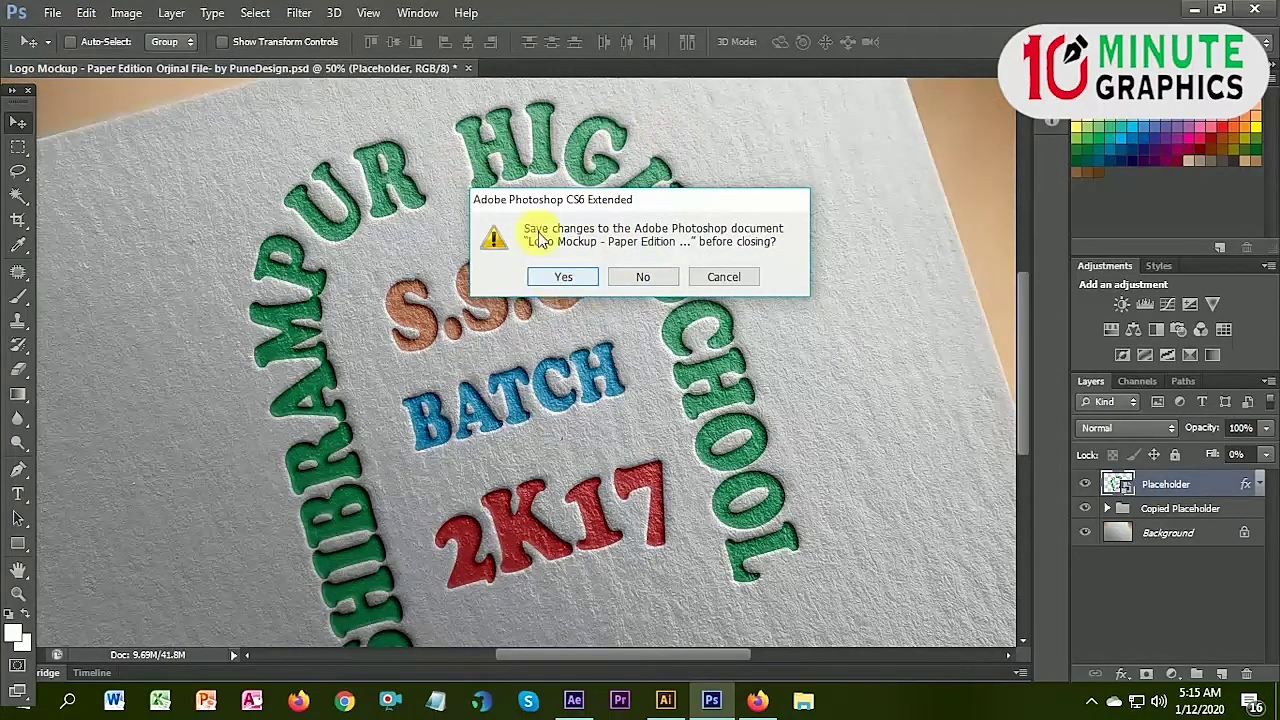
Discard the paper mockup changes and open 3D Goldern Wall Logo MockUp 2
{"action": "left_click", "coordinate": [645, 278]}
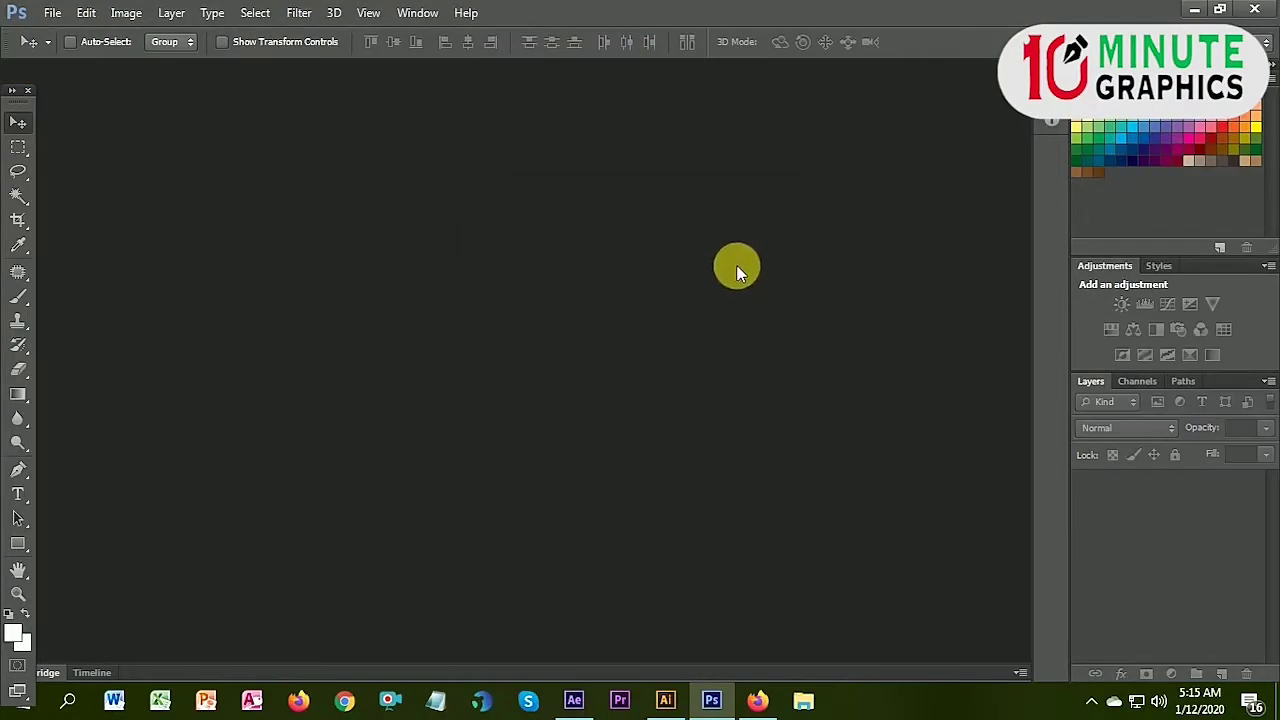
{"action": "left_click", "coordinate": [52, 13]}
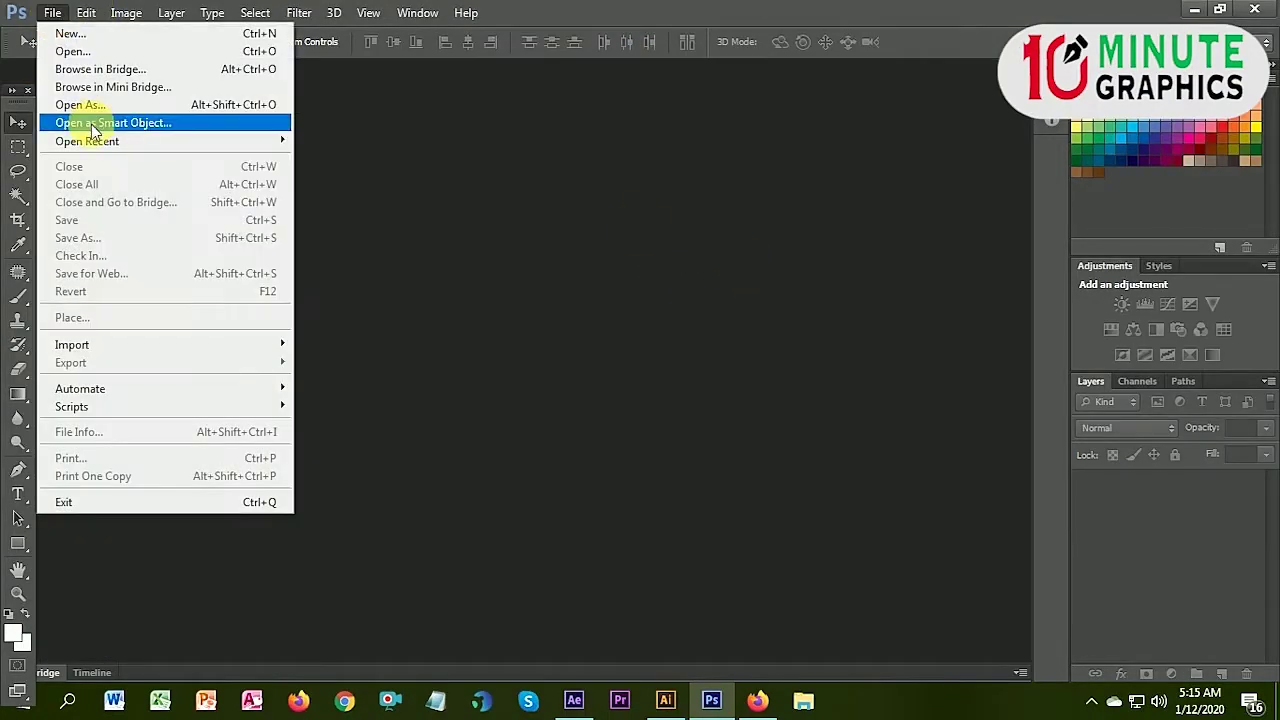
{"action": "left_click", "coordinate": [84, 54]}
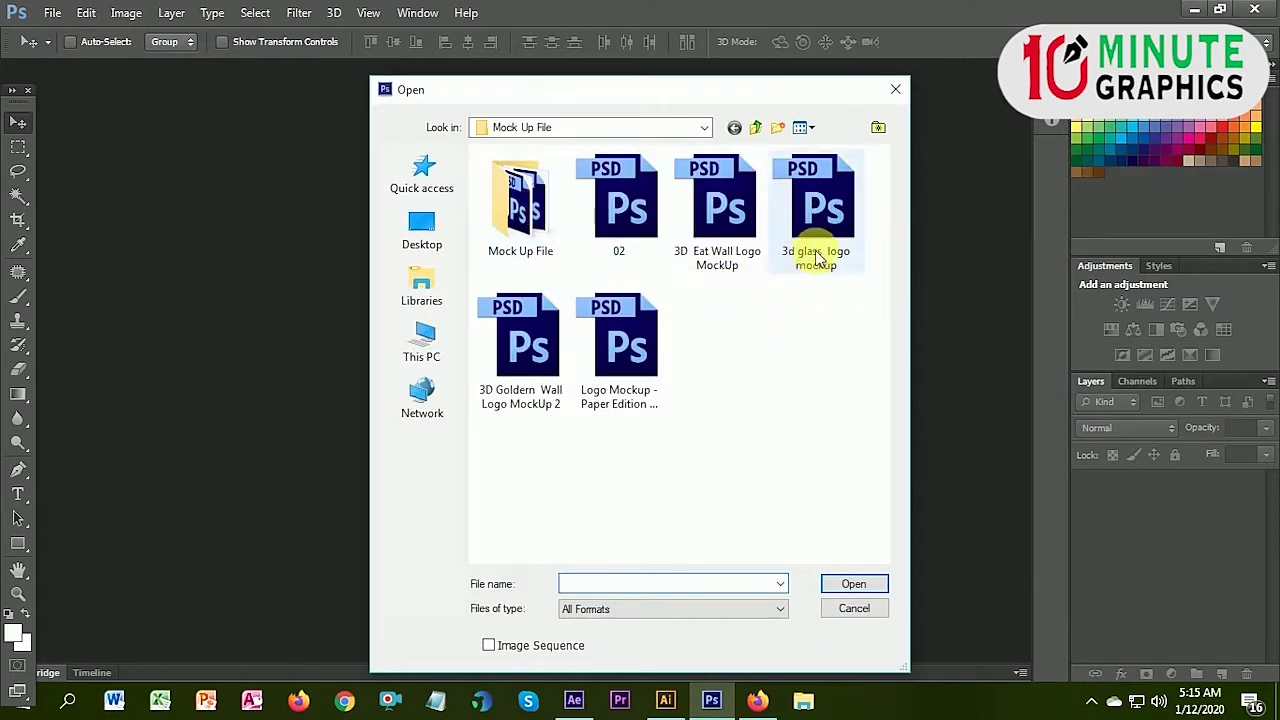
{"action": "double_click", "coordinate": [515, 348]}
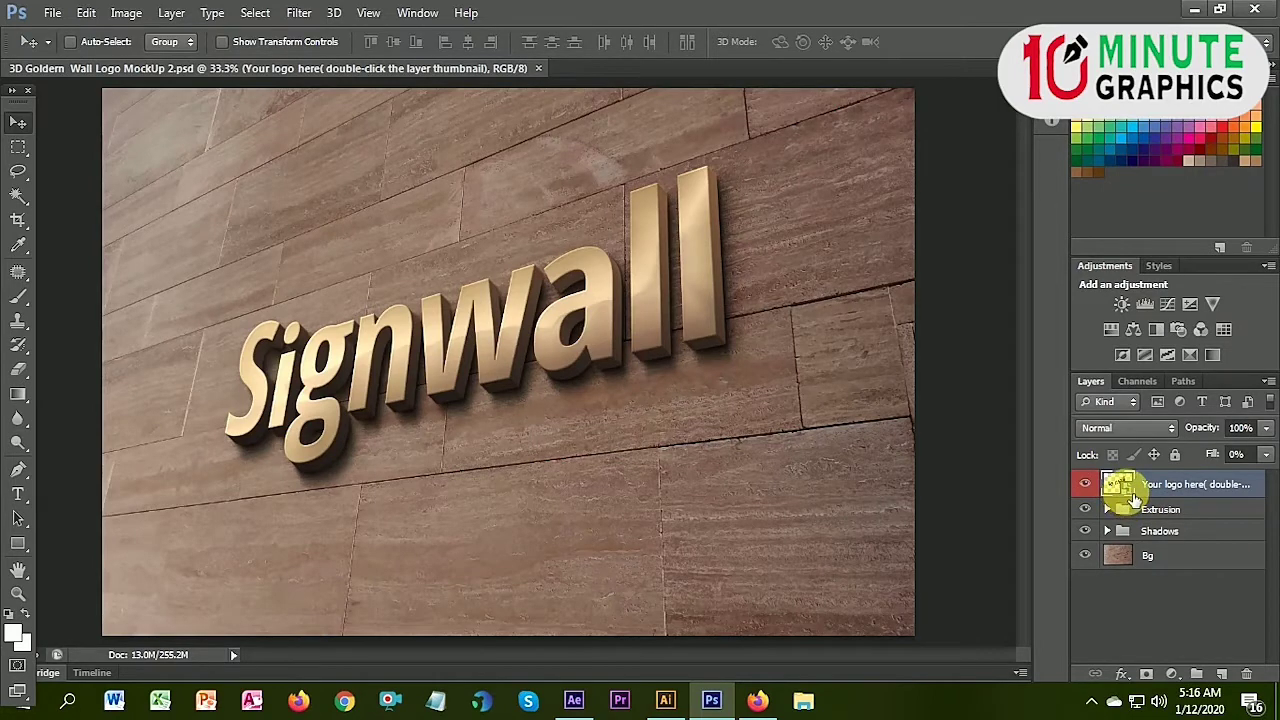
Open the wall mockup's placeholder smart object contents, keeping its layers
{"action": "double_click", "coordinate": [1125, 487]}
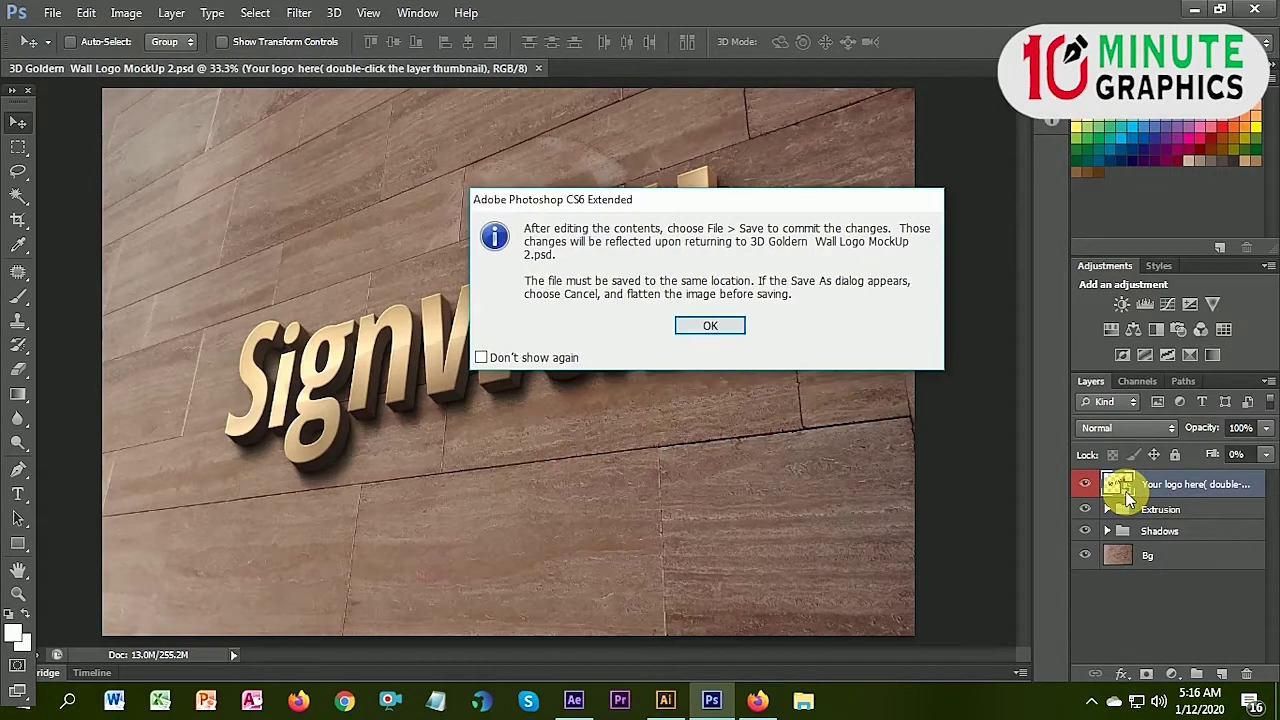
{"action": "left_click", "coordinate": [711, 330]}
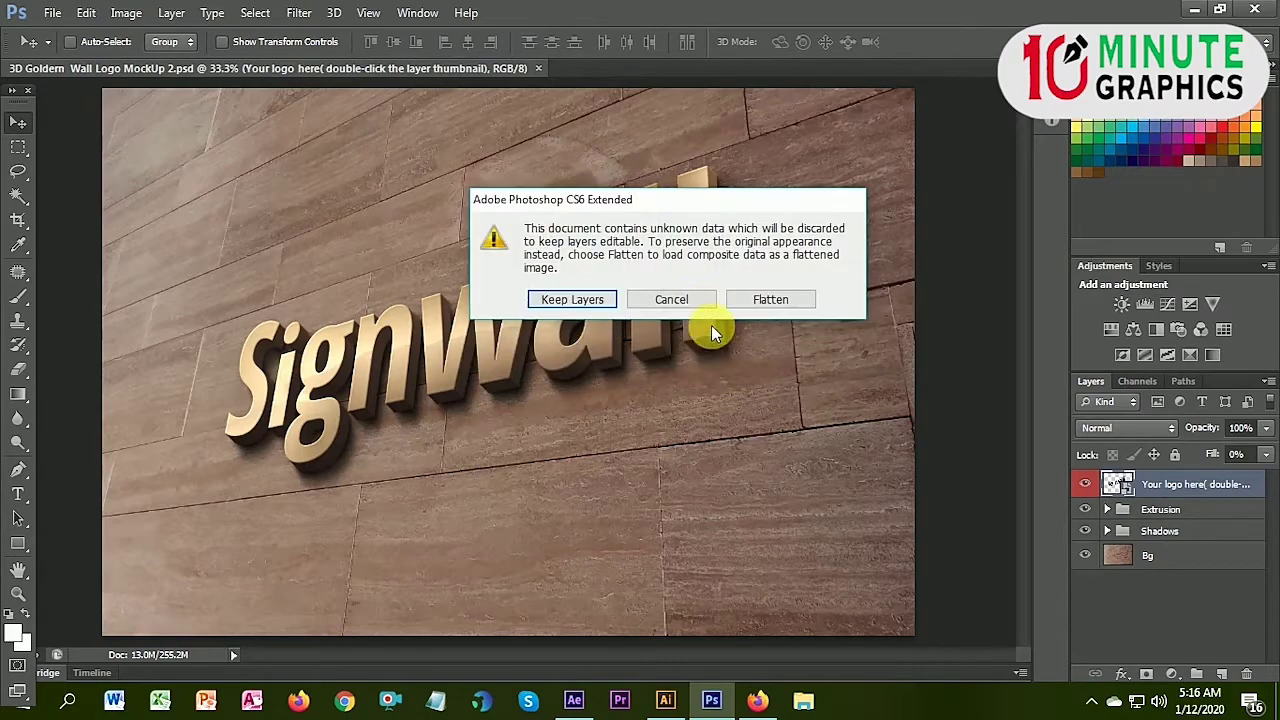
{"action": "left_click", "coordinate": [572, 300]}
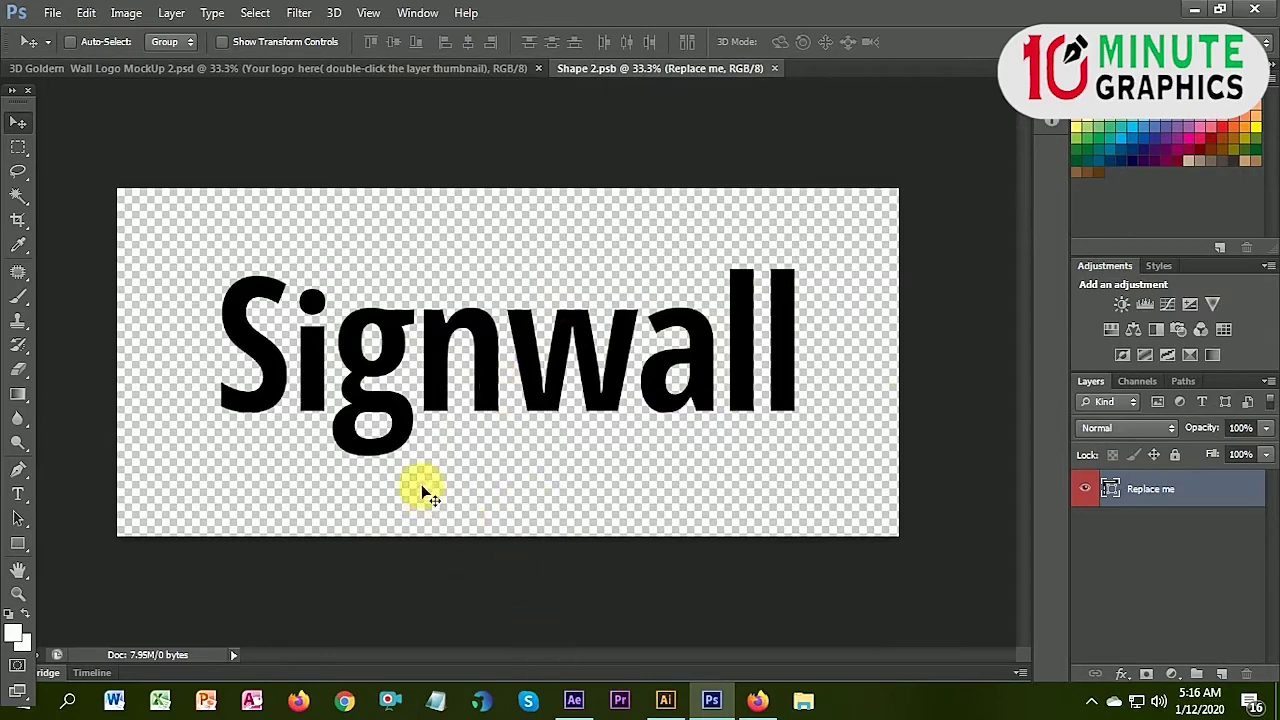
{"action": "left_click", "coordinate": [665, 700]}
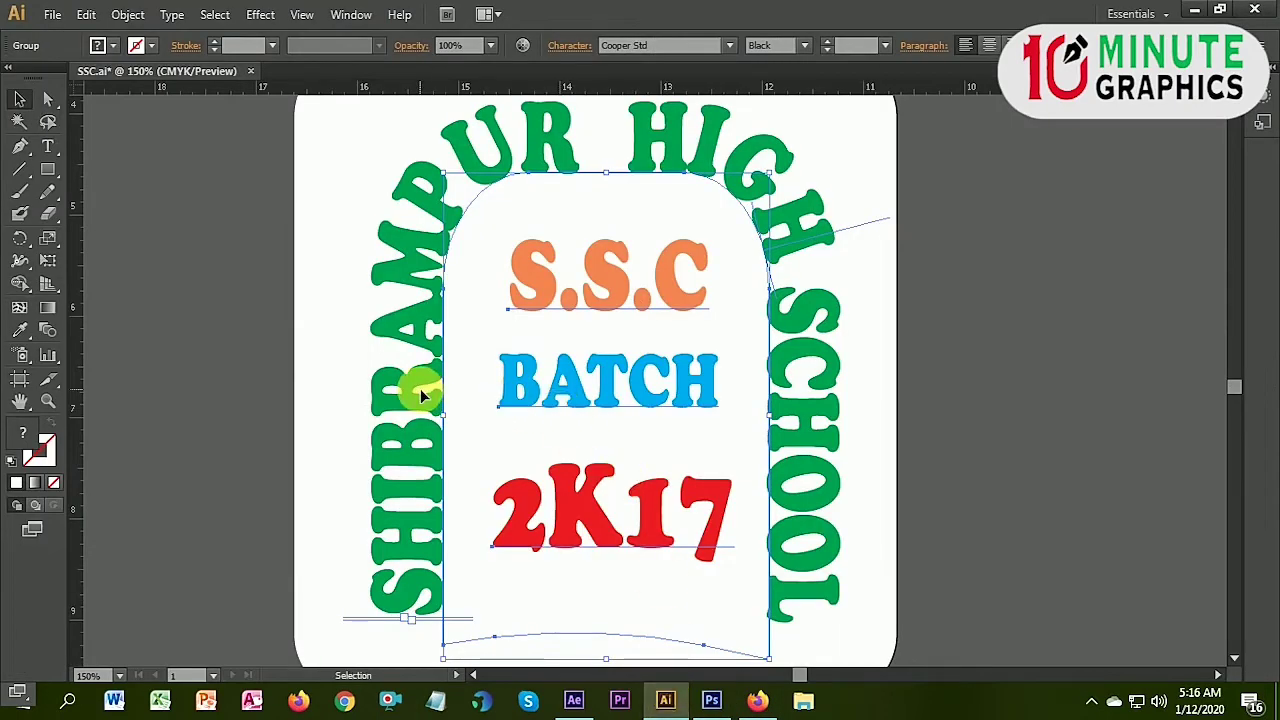
{"action": "left_click", "coordinate": [665, 700]}
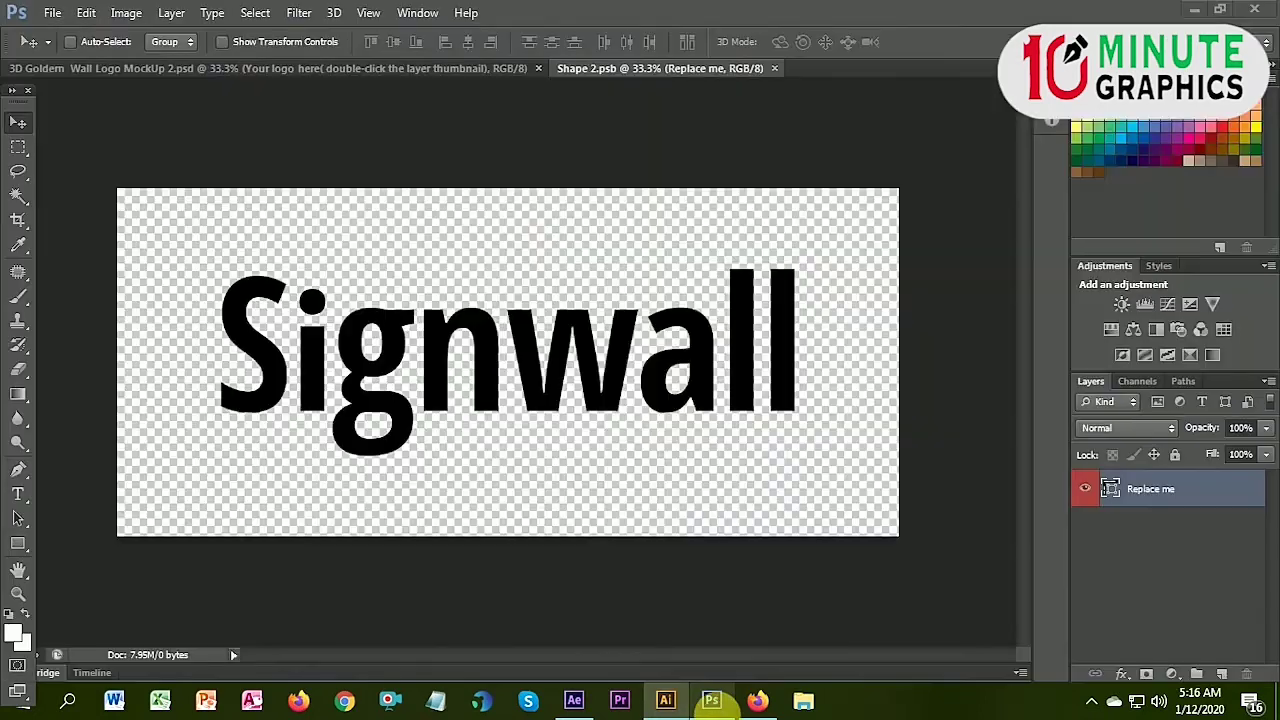
{"action": "left_click", "coordinate": [712, 701]}
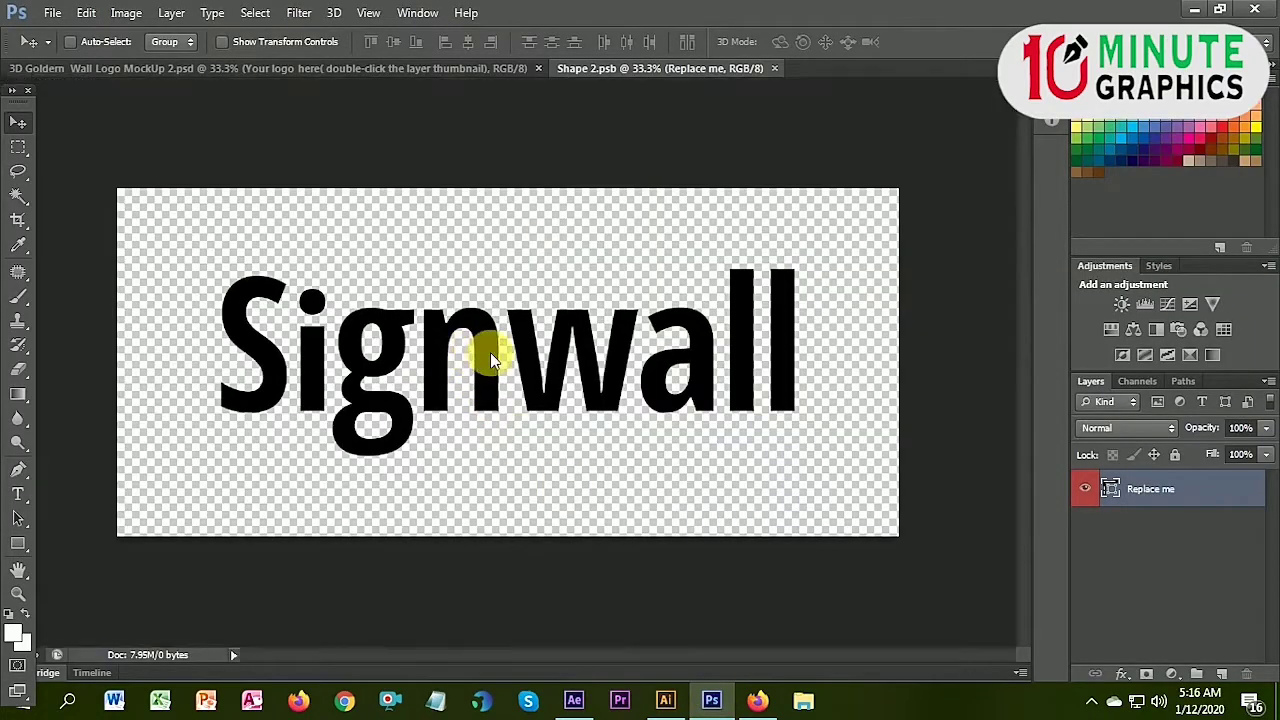
Paste the school logo, enlarge it to about 270%, and hide the Signwall layer
{"action": "key", "text": "ctrl+v"}
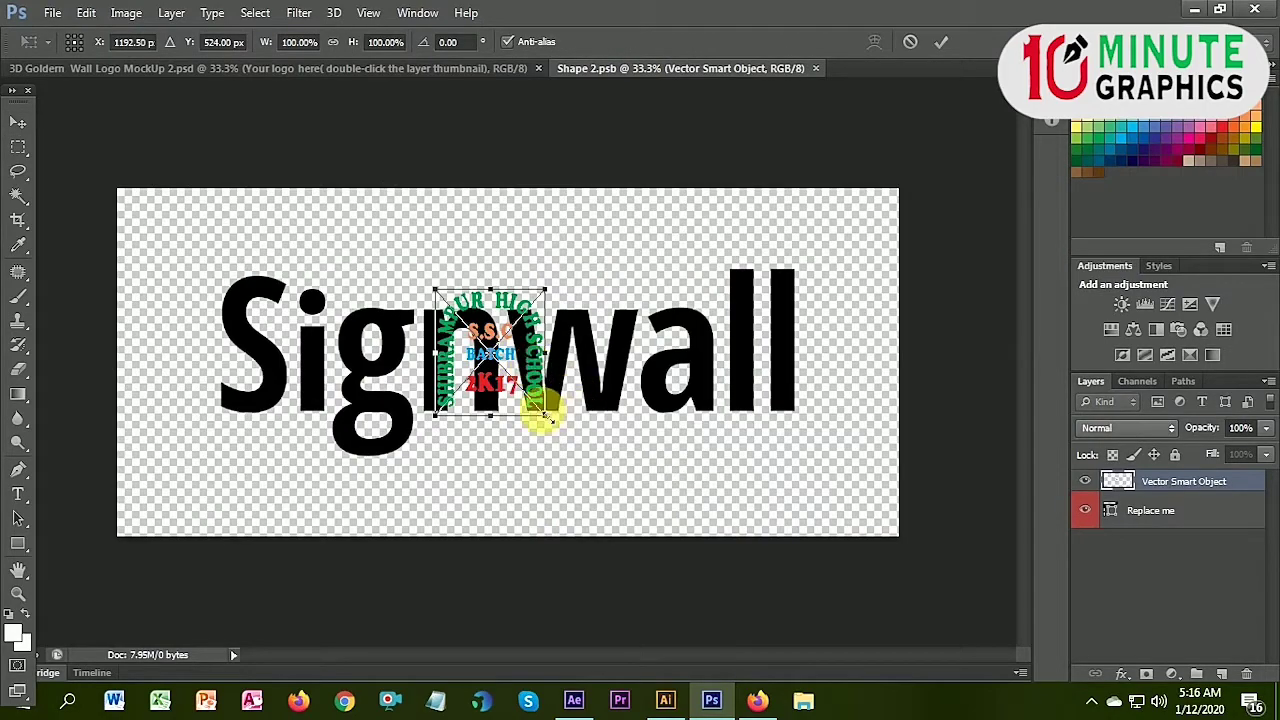
{"action": "left_click_drag", "start_coordinate": [545, 413], "coordinate": [638, 521]}
{"action": "left_click_drag", "start_coordinate": [490, 258], "coordinate": [507, 277]}
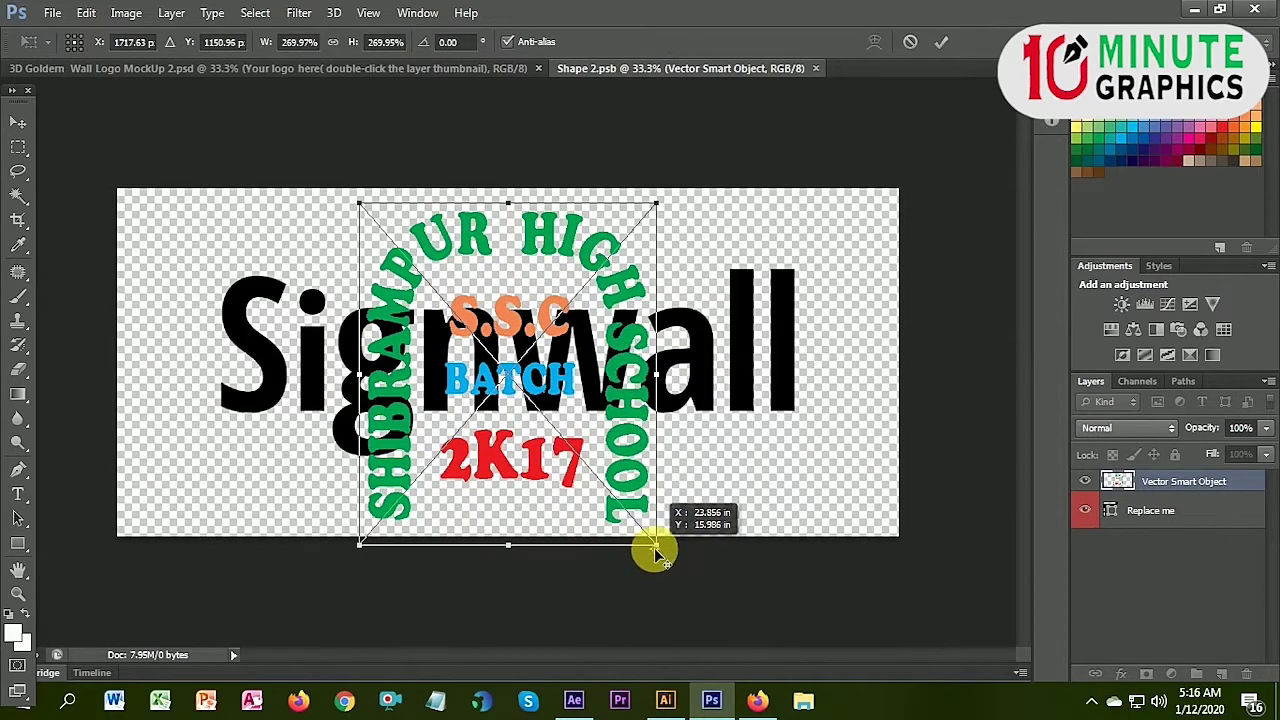
{"action": "key", "text": "Return"}
{"action": "key", "text": "ctrl+minus"}
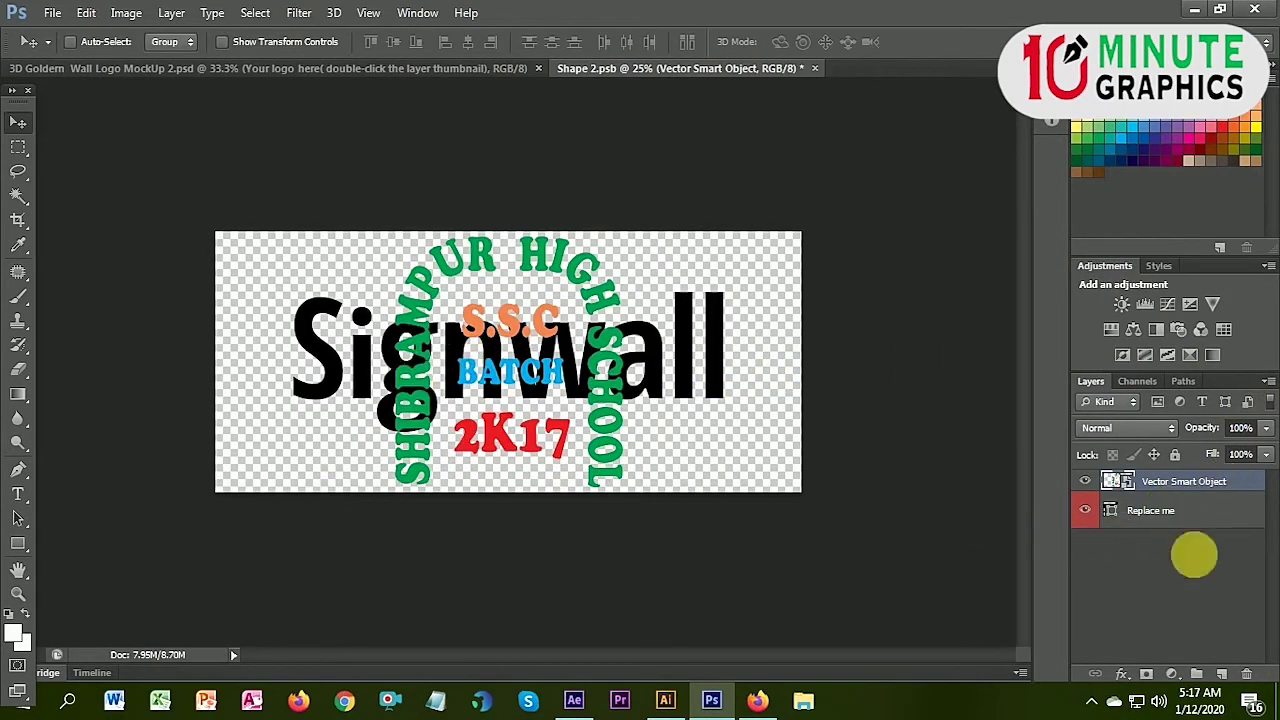
{"action": "left_click", "coordinate": [1088, 511]}
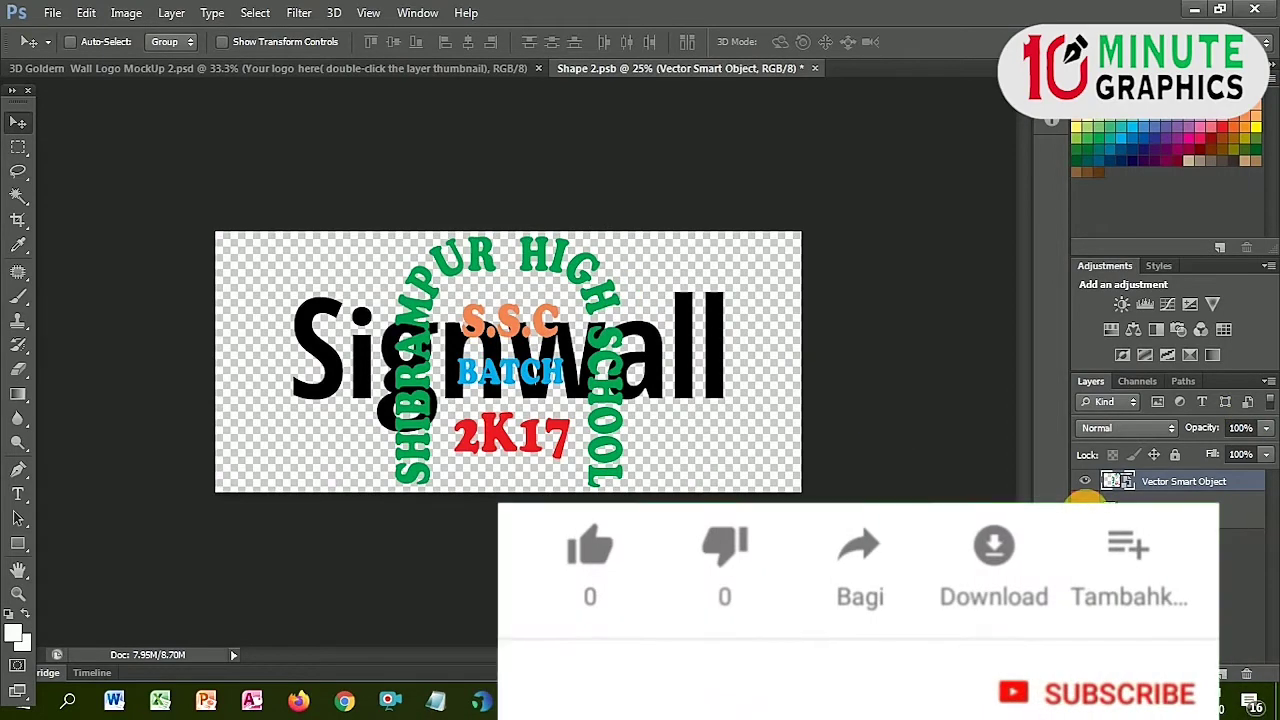
{"action": "left_click", "coordinate": [1085, 497]}
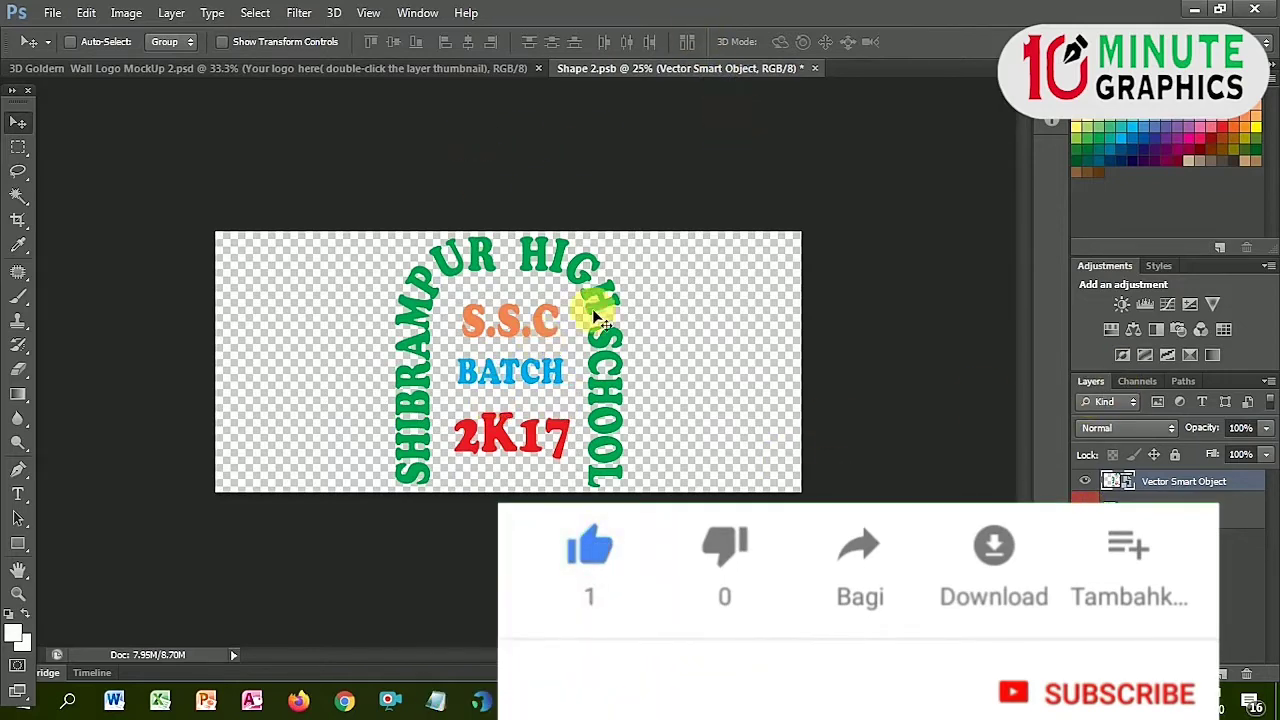
Save Shape 2.psb on closing and let the wooden wall mockup update
{"action": "left_click", "coordinate": [814, 68]}
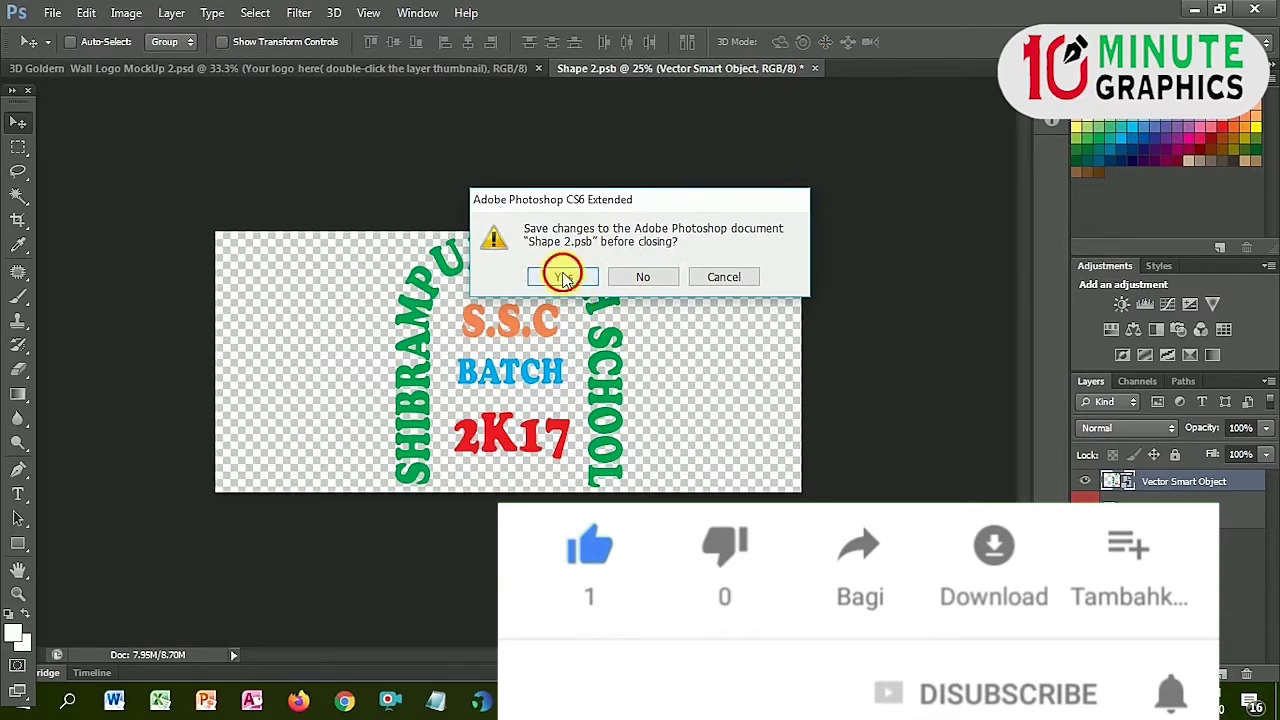
{"action": "left_click", "coordinate": [563, 277]}
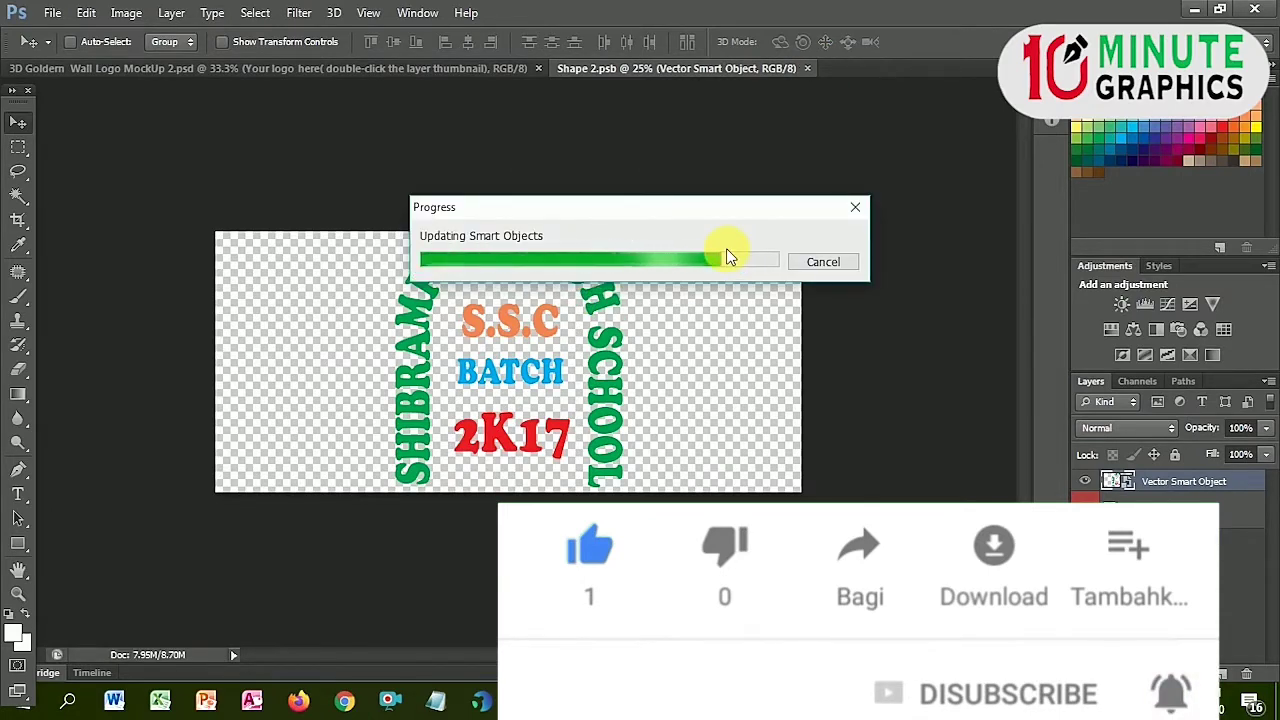
{"action": "key", "text": "ctrl+w"}
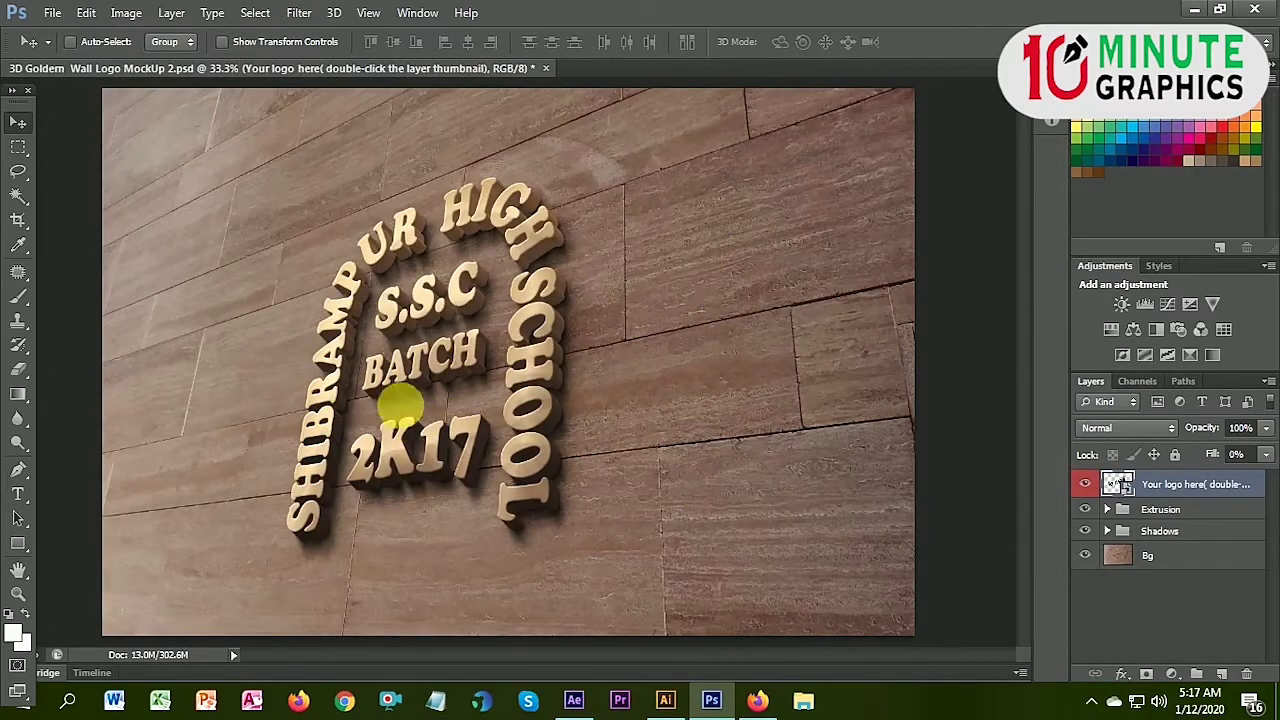
Zoom and pan around the 3D S.S.C letters, then close the wooden wall mockup unsaved
{"action": "left_click", "coordinate": [437, 362]}
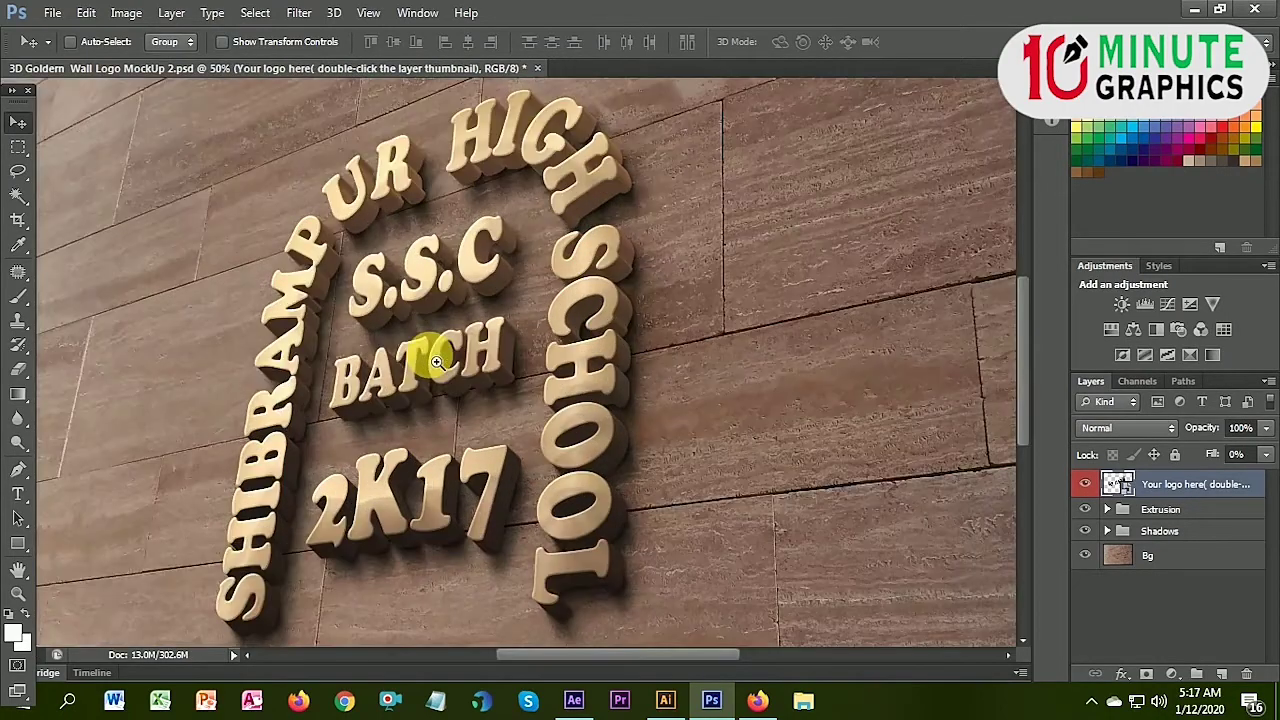
{"action": "mouse_move", "coordinate": [437, 362]}
{"action": "left_mouse_down"}
{"action": "mouse_move", "coordinate": [571, 400]}
{"action": "mouse_move", "coordinate": [563, 357]}
{"action": "mouse_move", "coordinate": [574, 362]}
{"action": "left_mouse_up"}
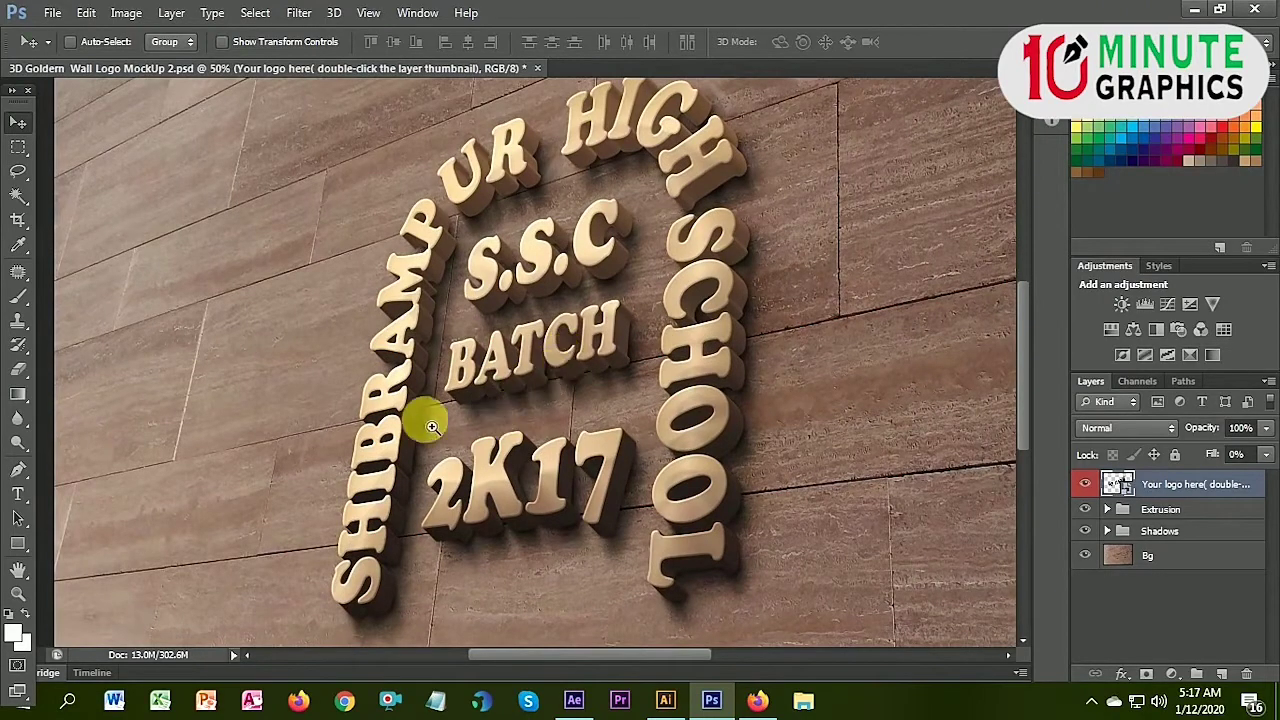
{"action": "left_click", "coordinate": [413, 350]}
{"action": "left_click_drag", "start_coordinate": [537, 297], "coordinate": [484, 420]}
{"action": "key", "text": "ctrl+minus"}
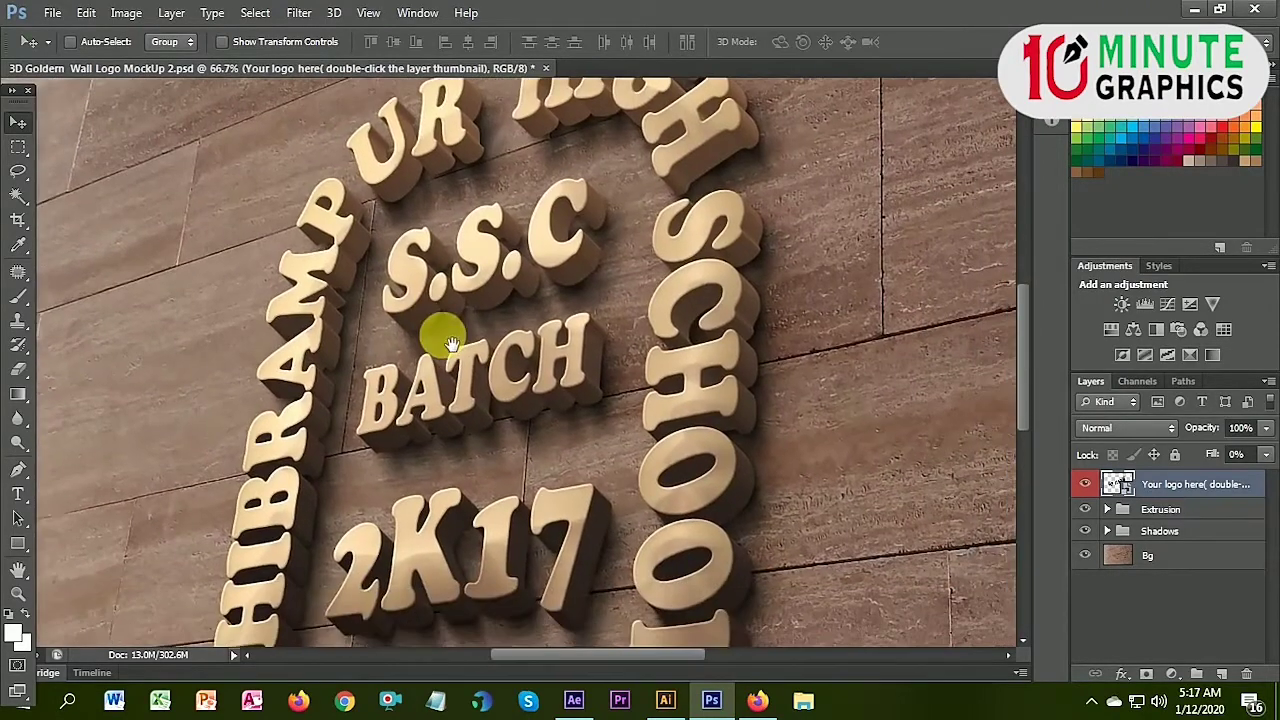
{"action": "key", "text": "ctrl+minus"}
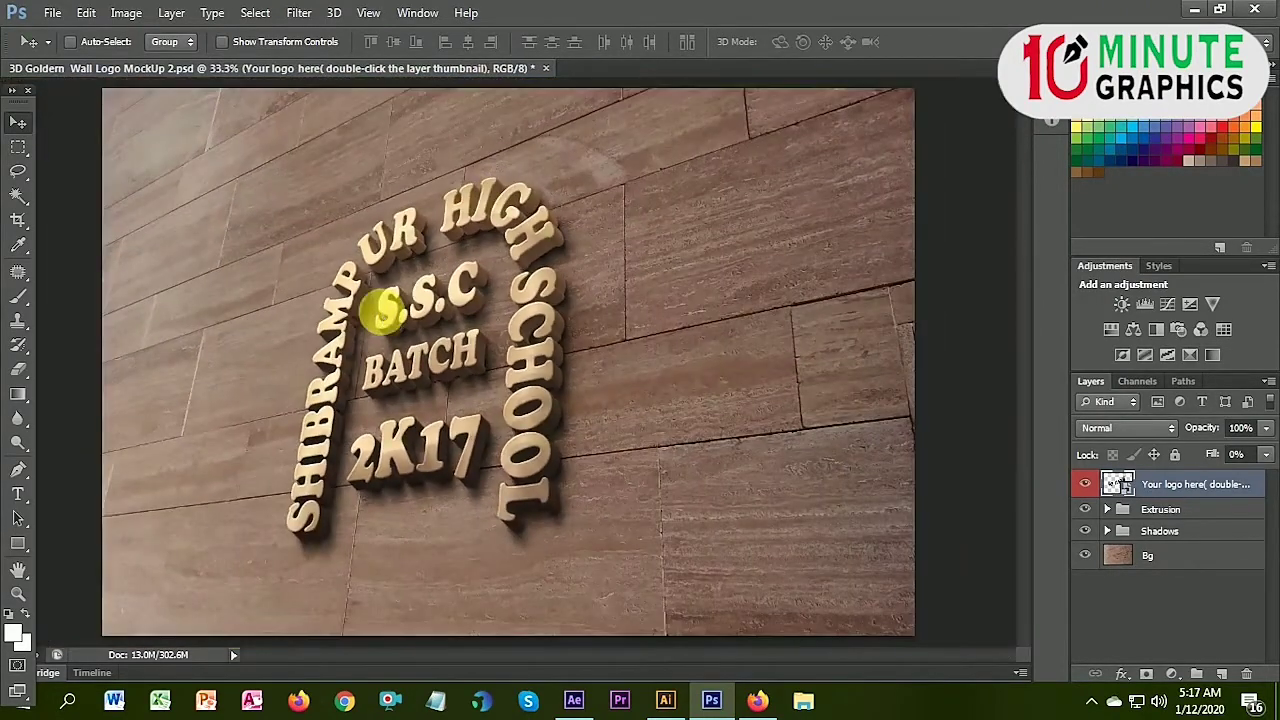
{"action": "left_click", "coordinate": [436, 319]}
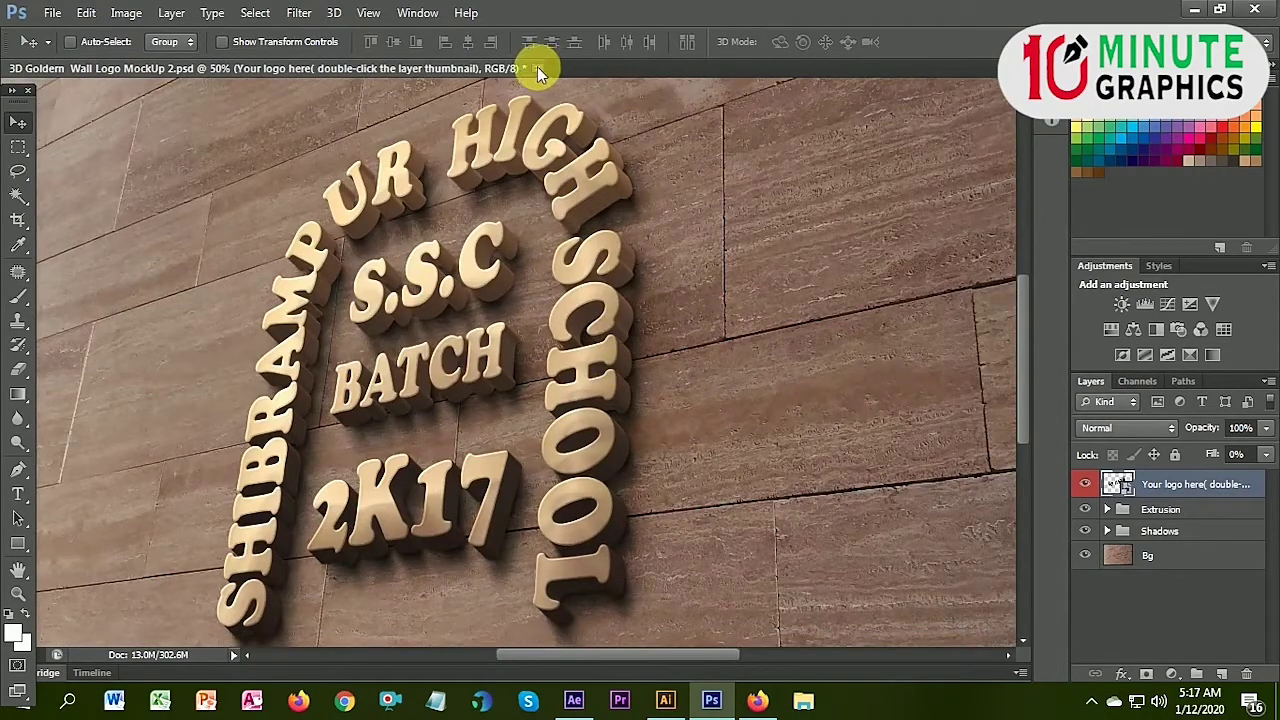
{"action": "left_click", "coordinate": [537, 68]}
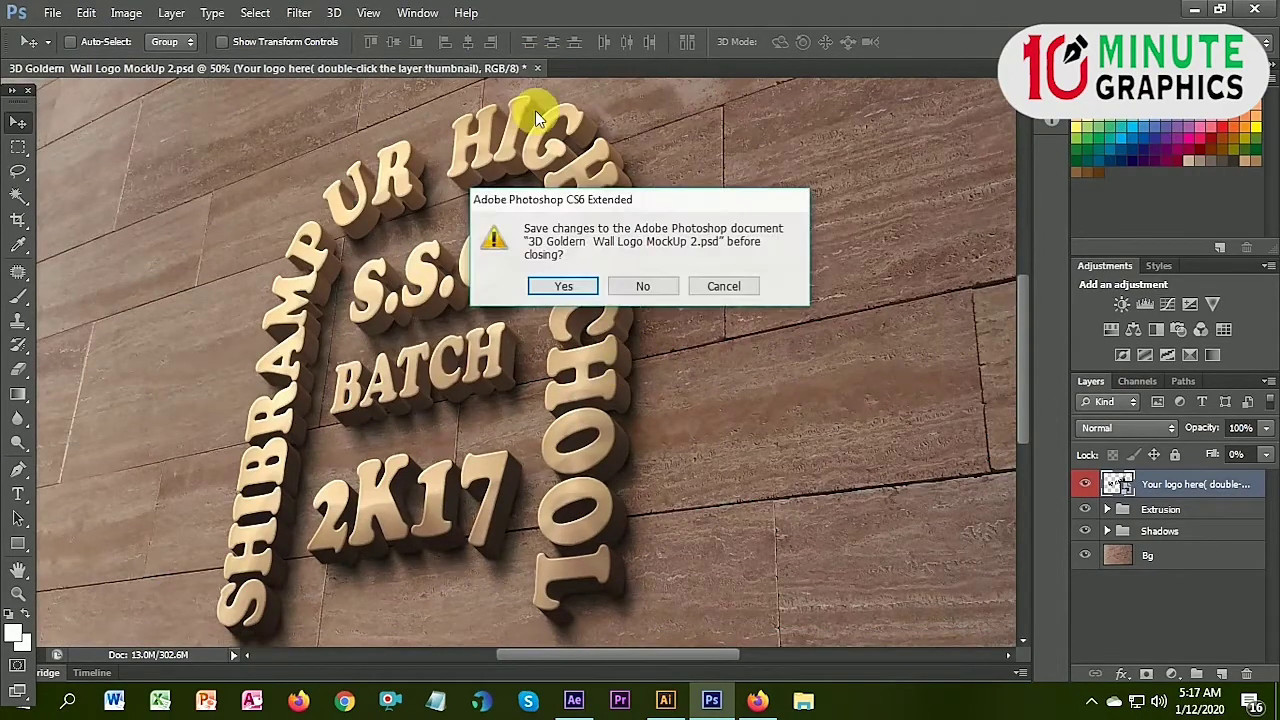
{"action": "left_click", "coordinate": [645, 286]}
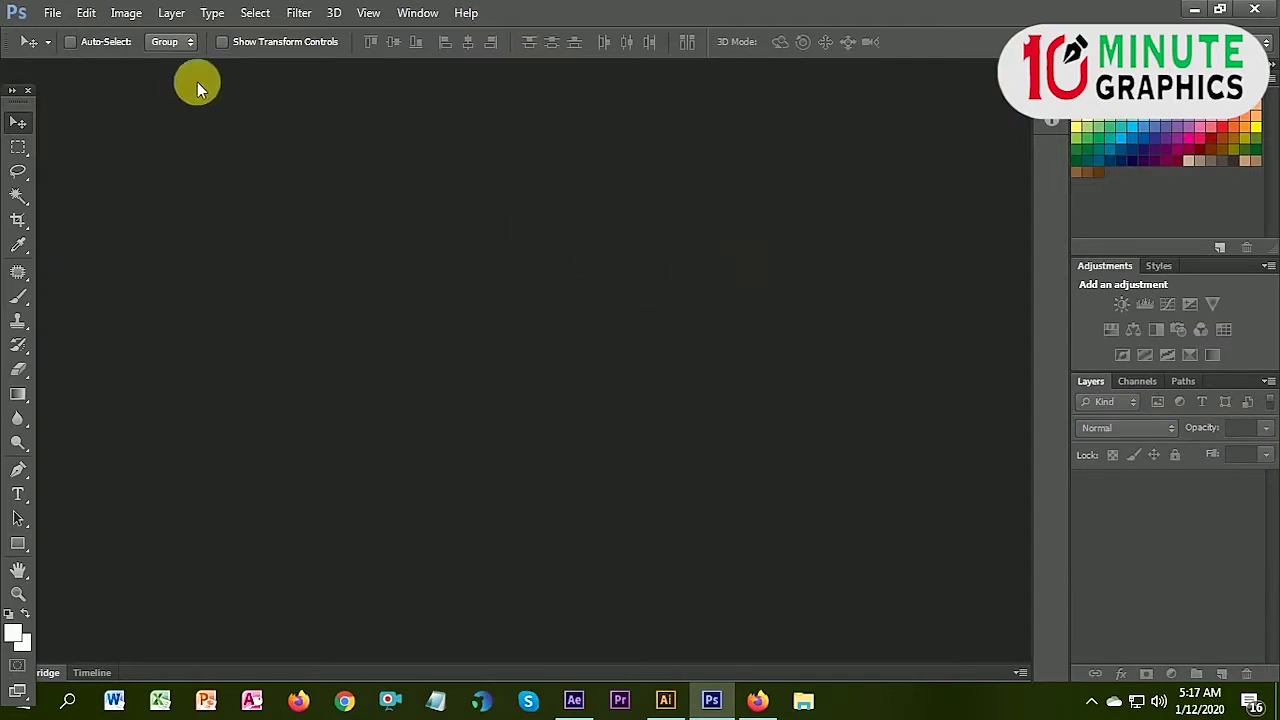
Open '3d glass logo mockup' from the Mock Up File folder and zoom to 50%
{"action": "left_click", "coordinate": [52, 12]}
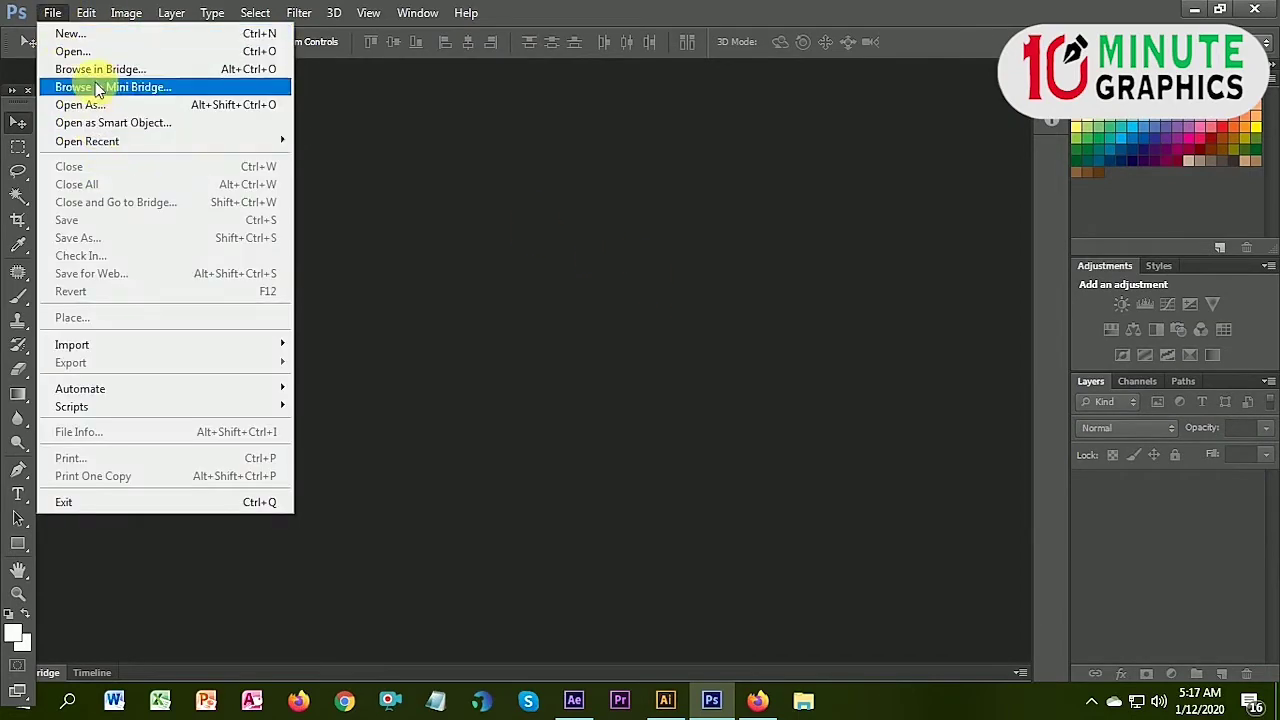
{"action": "left_click", "coordinate": [100, 51]}
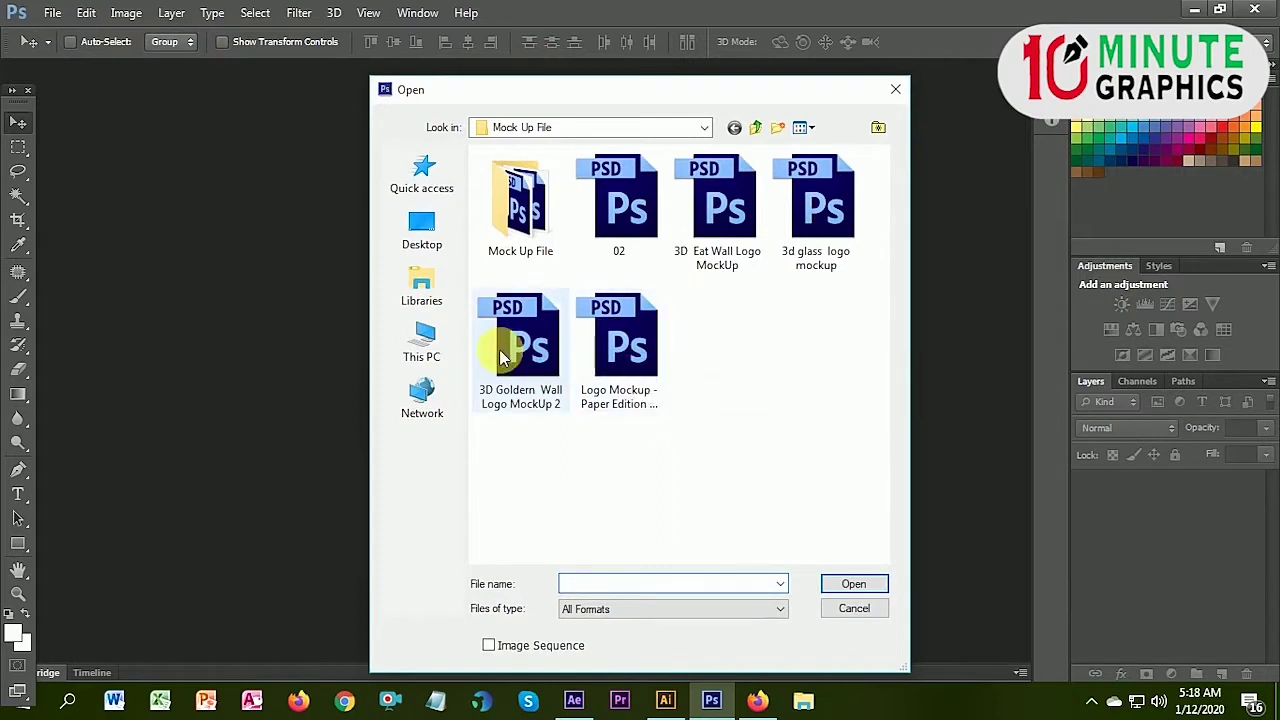
{"action": "mouse_move", "coordinate": [520, 345]}
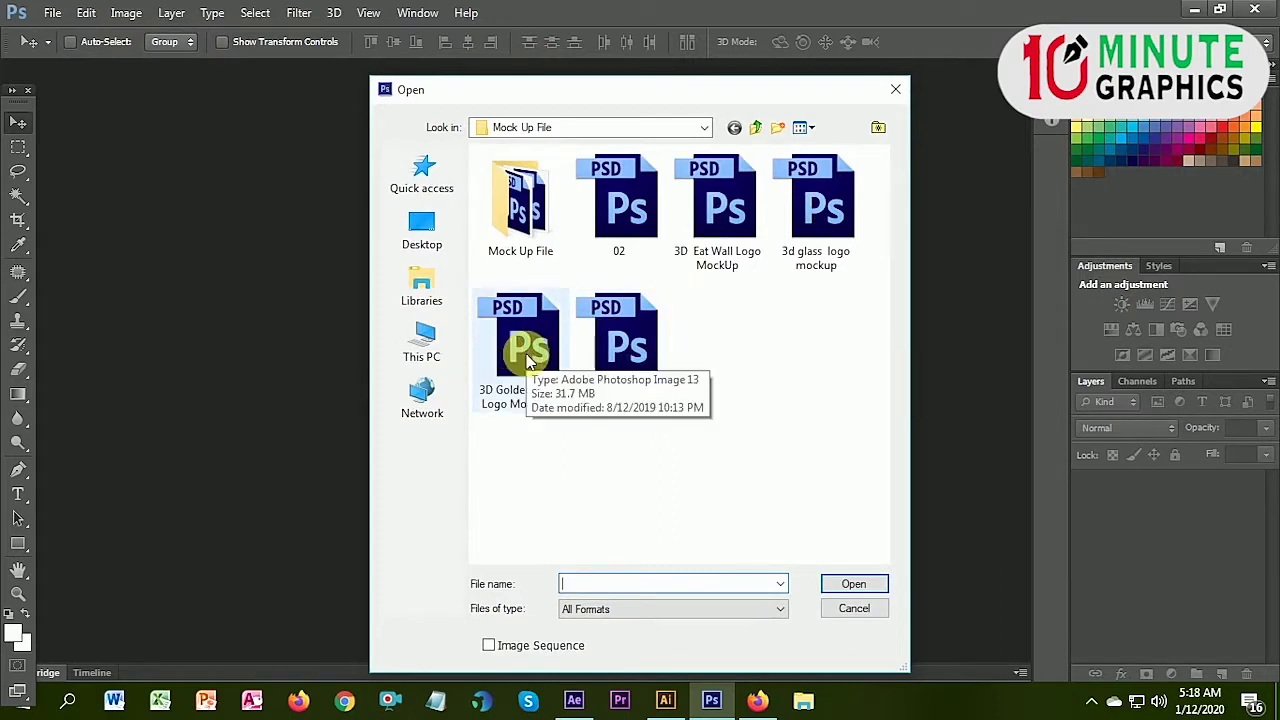
{"action": "double_click", "coordinate": [846, 191]}
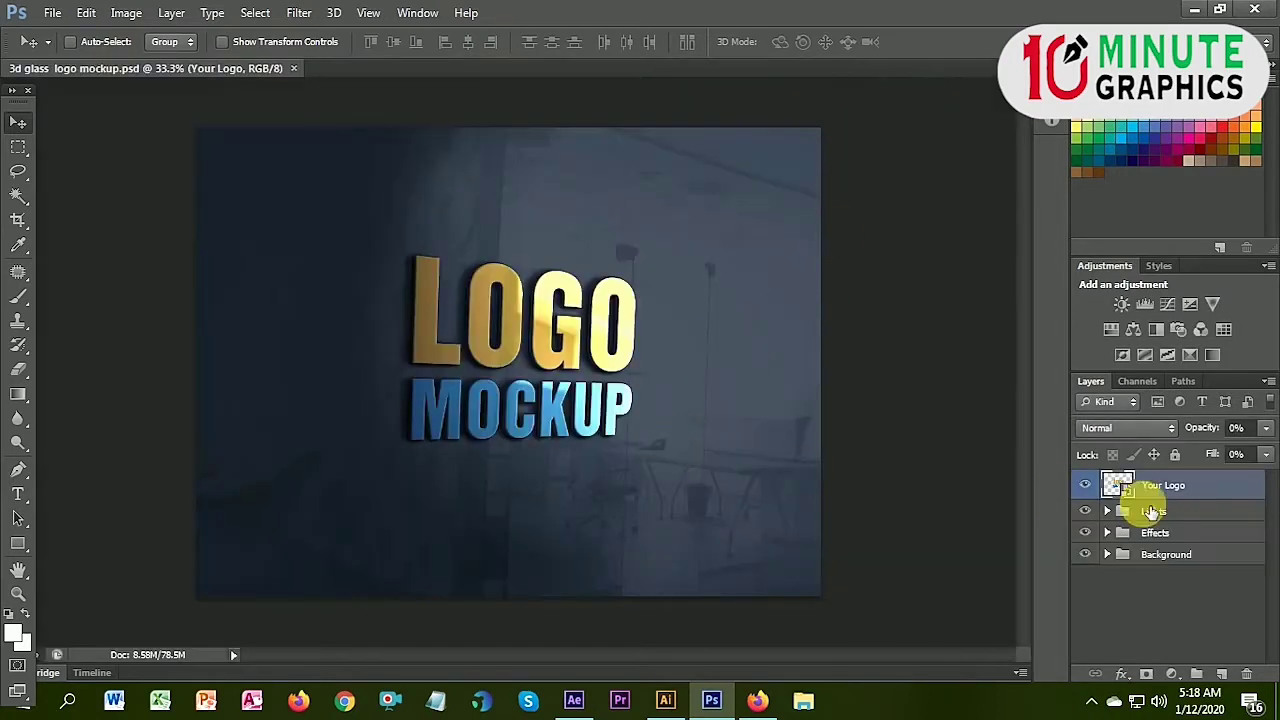
{"action": "scroll", "coordinate": [591, 394], "scroll_direction": "up", "scroll_amount": 1}
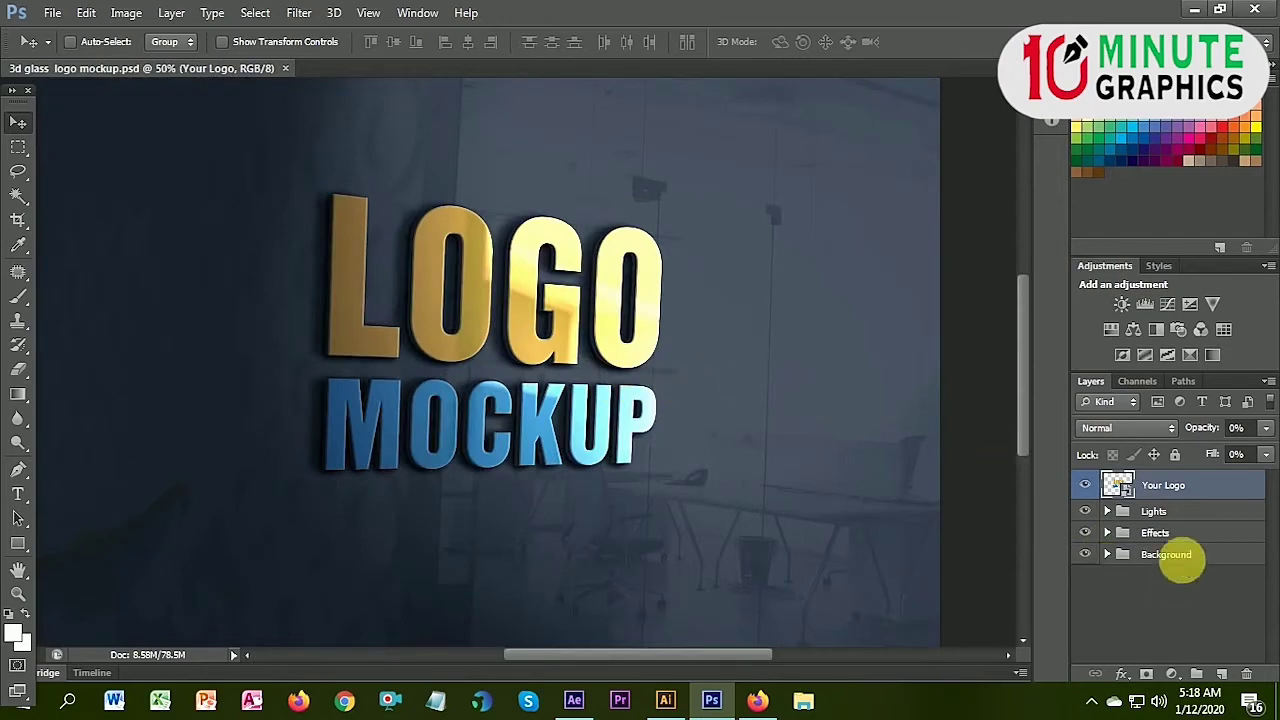
Edit the Your Logo smart object and paste the school logo as a Smart Object
{"action": "double_click", "coordinate": [1128, 493]}
{"action": "left_click", "coordinate": [709, 314]}
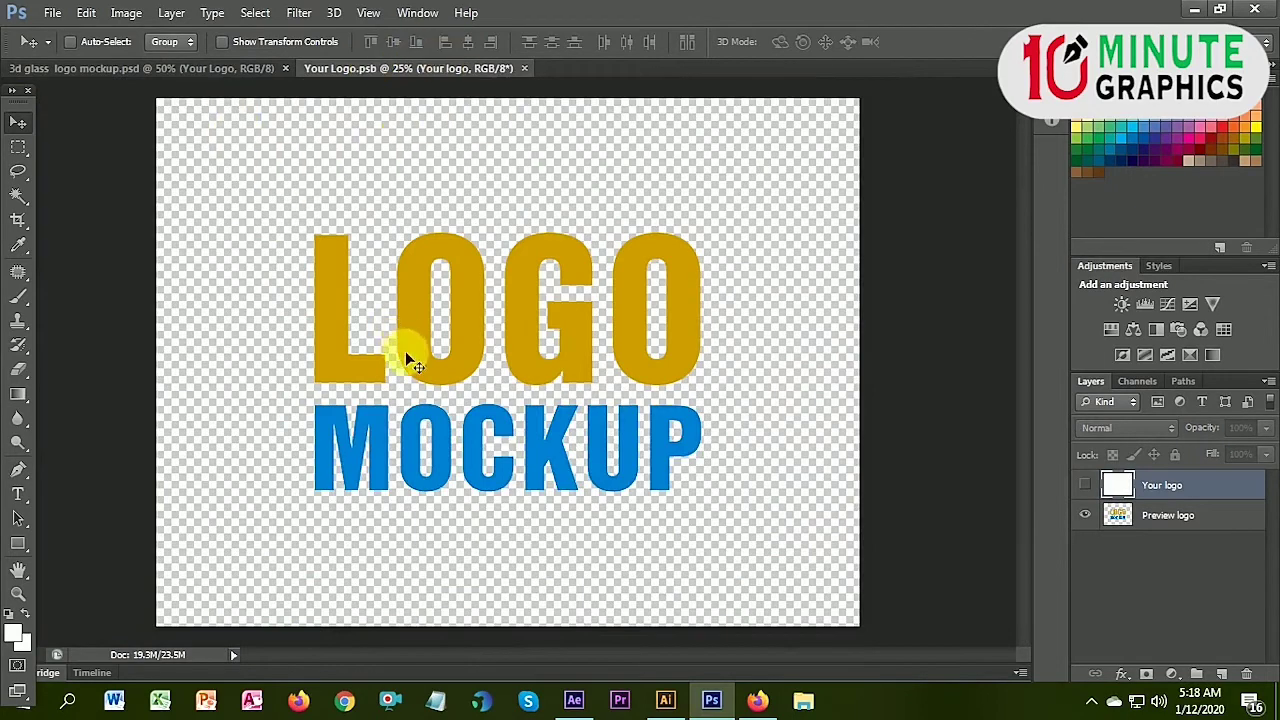
{"action": "key", "text": "ctrl+v"}
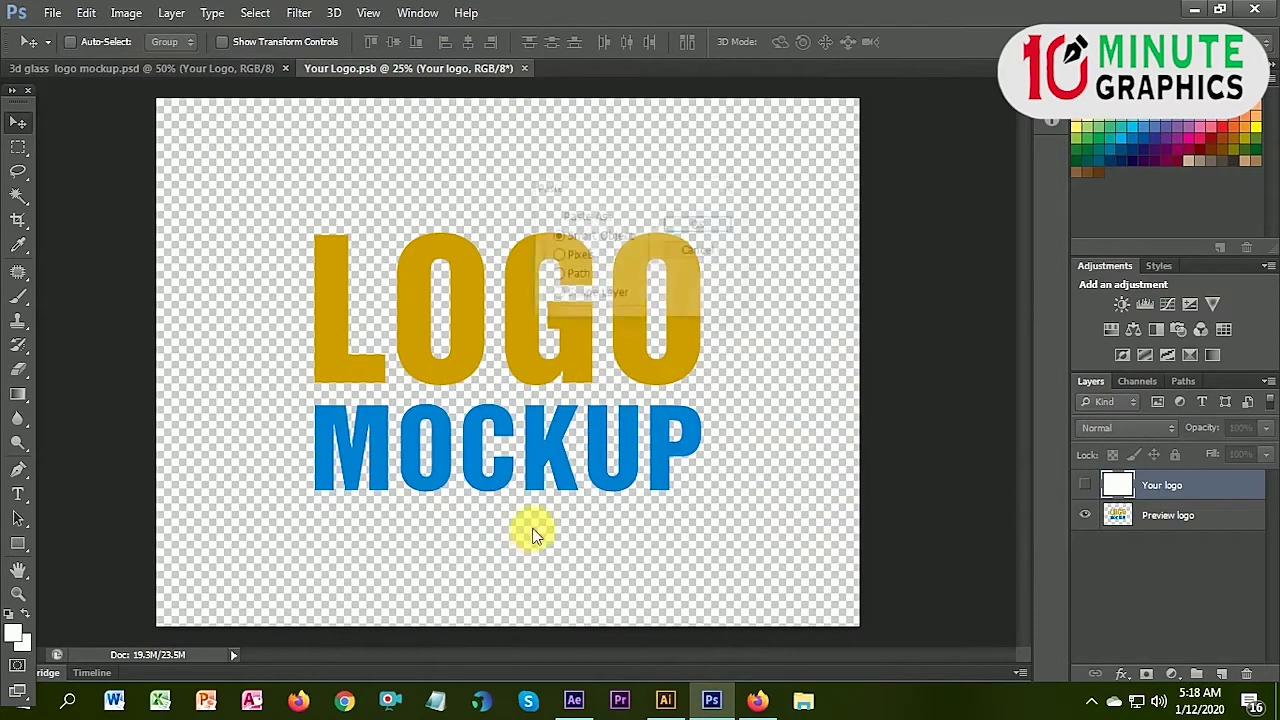
{"action": "left_click", "coordinate": [699, 228]}
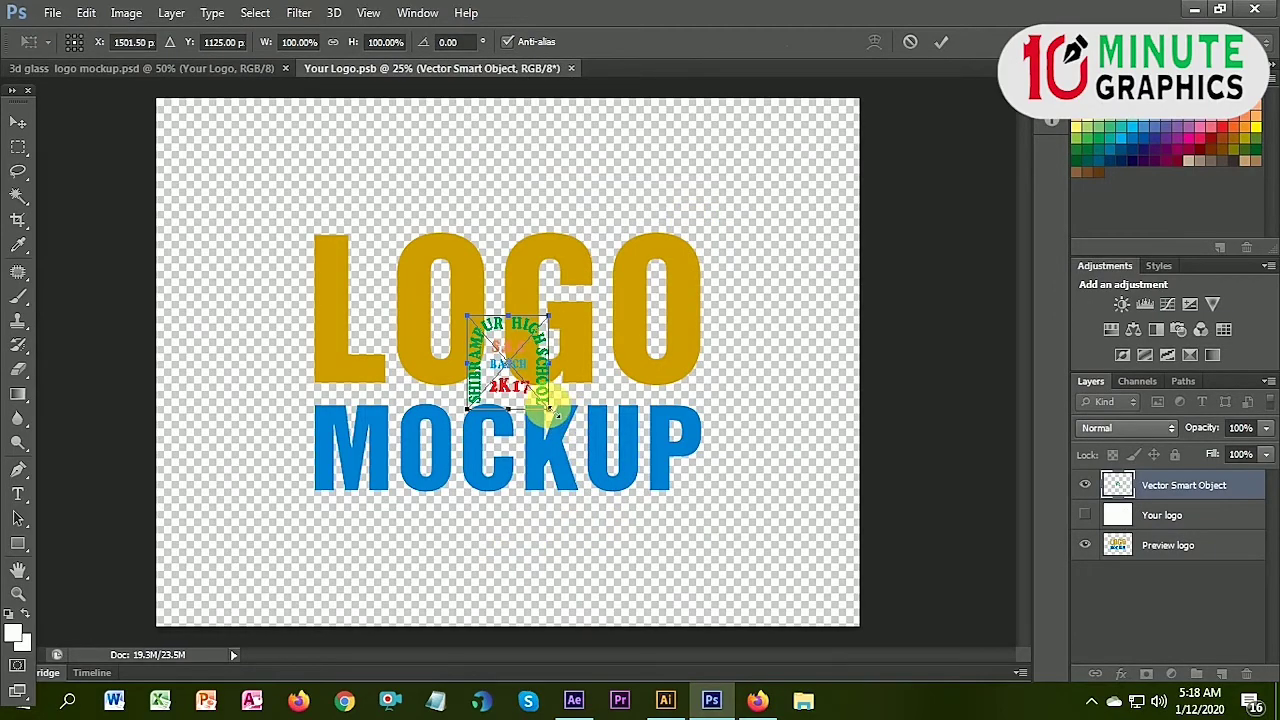
Enlarge the pasted logo to about 499% and hide the Preview logo layer
{"action": "left_click_drag", "start_coordinate": [550, 409], "coordinate": [702, 585]}
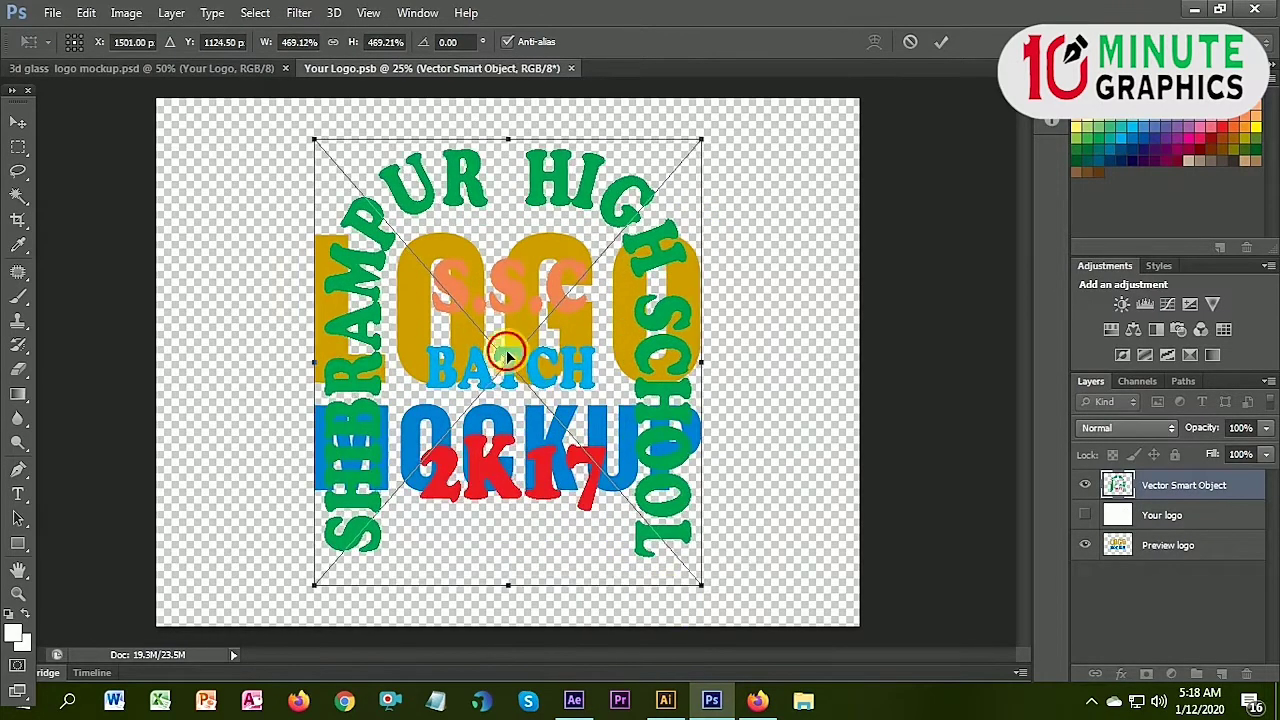
{"action": "left_click_drag", "start_coordinate": [507, 355], "coordinate": [553, 340]}
{"action": "left_click_drag", "start_coordinate": [751, 580], "coordinate": [765, 590]}
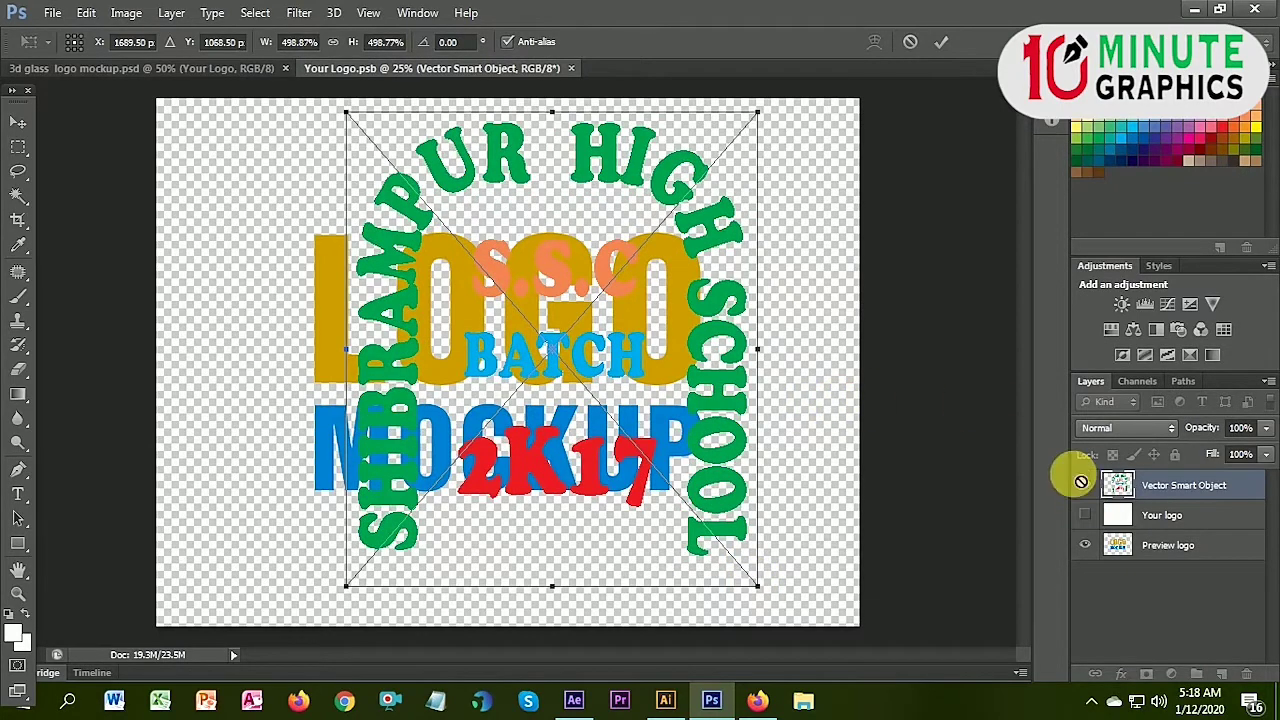
{"action": "key", "text": "Return"}
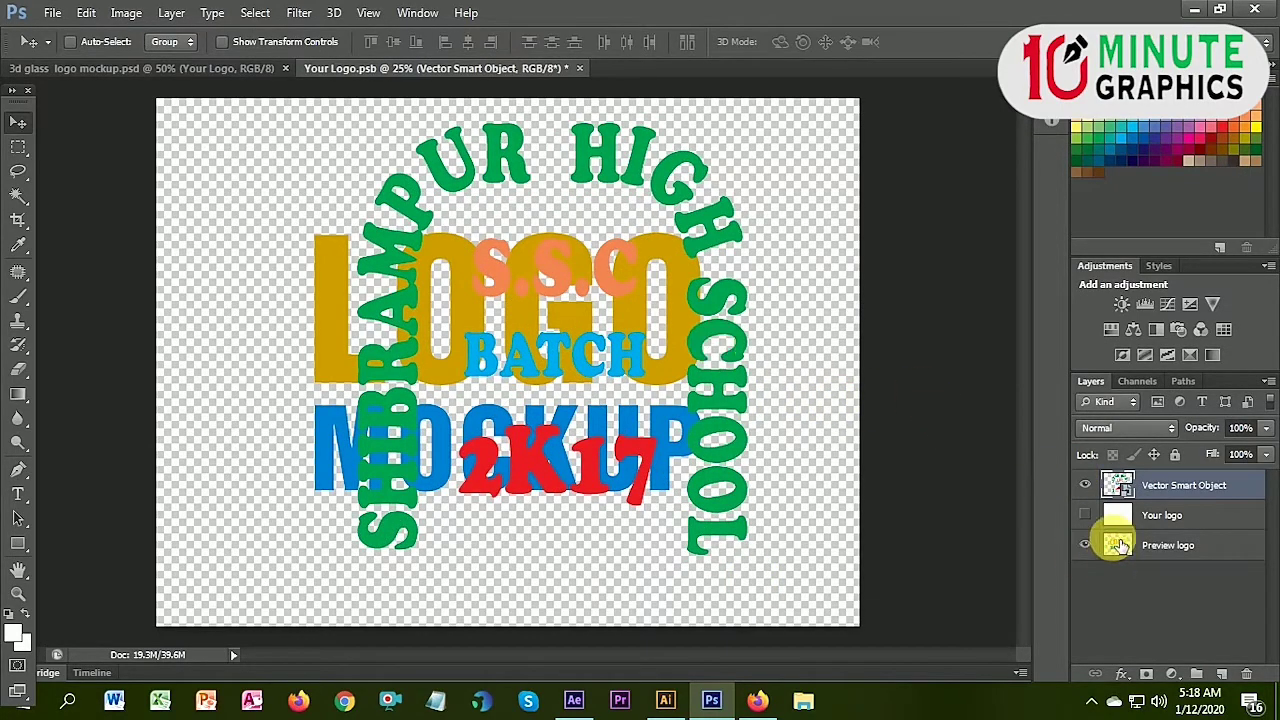
{"action": "left_click", "coordinate": [1089, 548]}
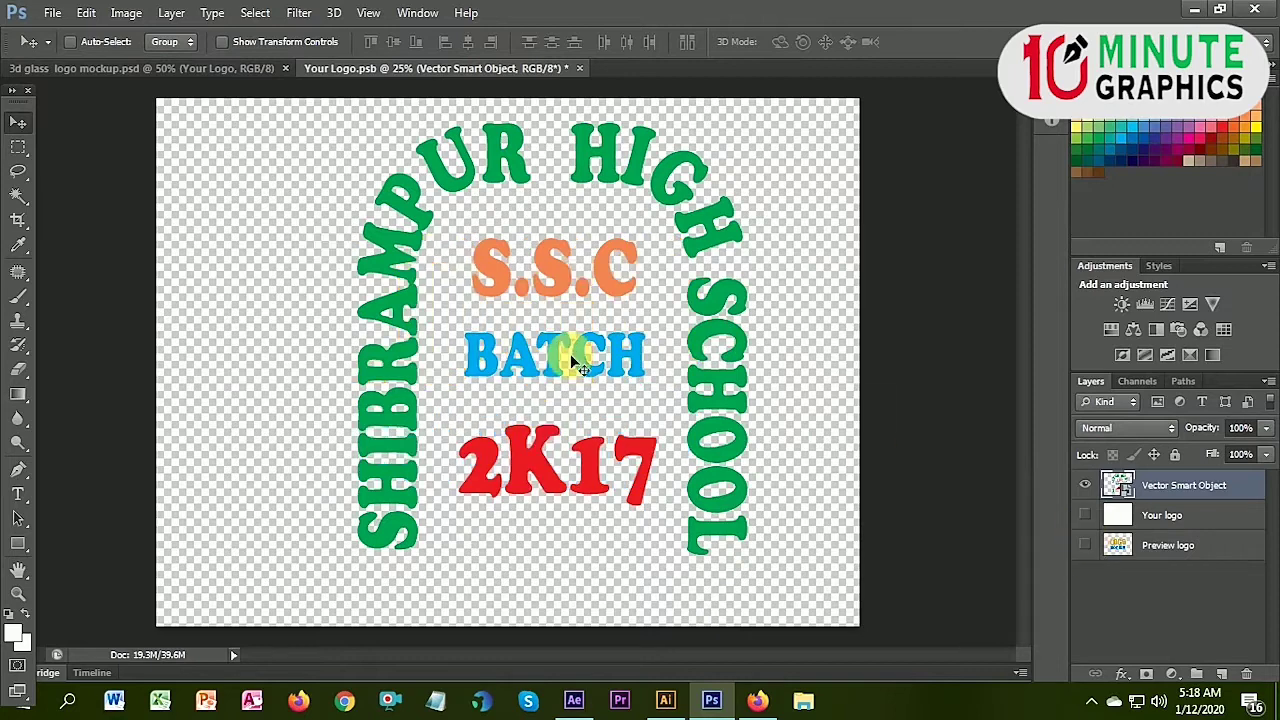
Save and close Your Logo.psb, returning to the glass-wall mockup showing the 3D logo
{"action": "left_click", "coordinate": [580, 68]}
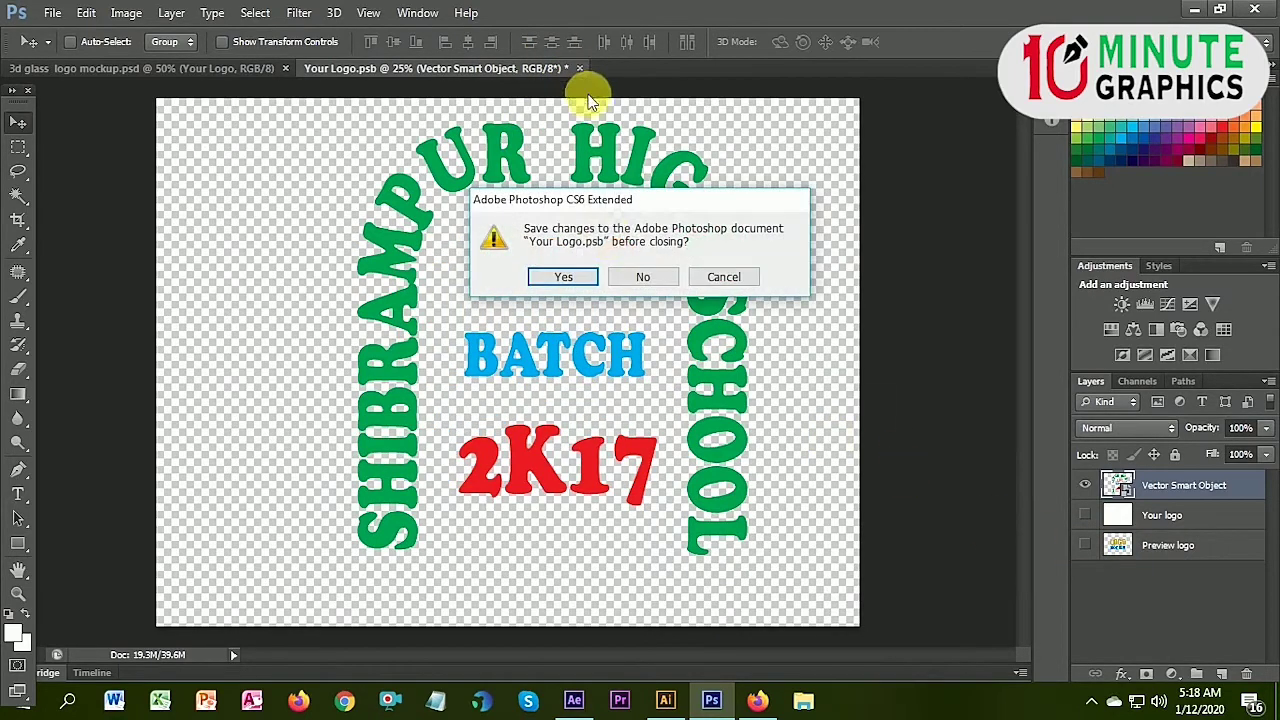
{"action": "left_click", "coordinate": [557, 280]}
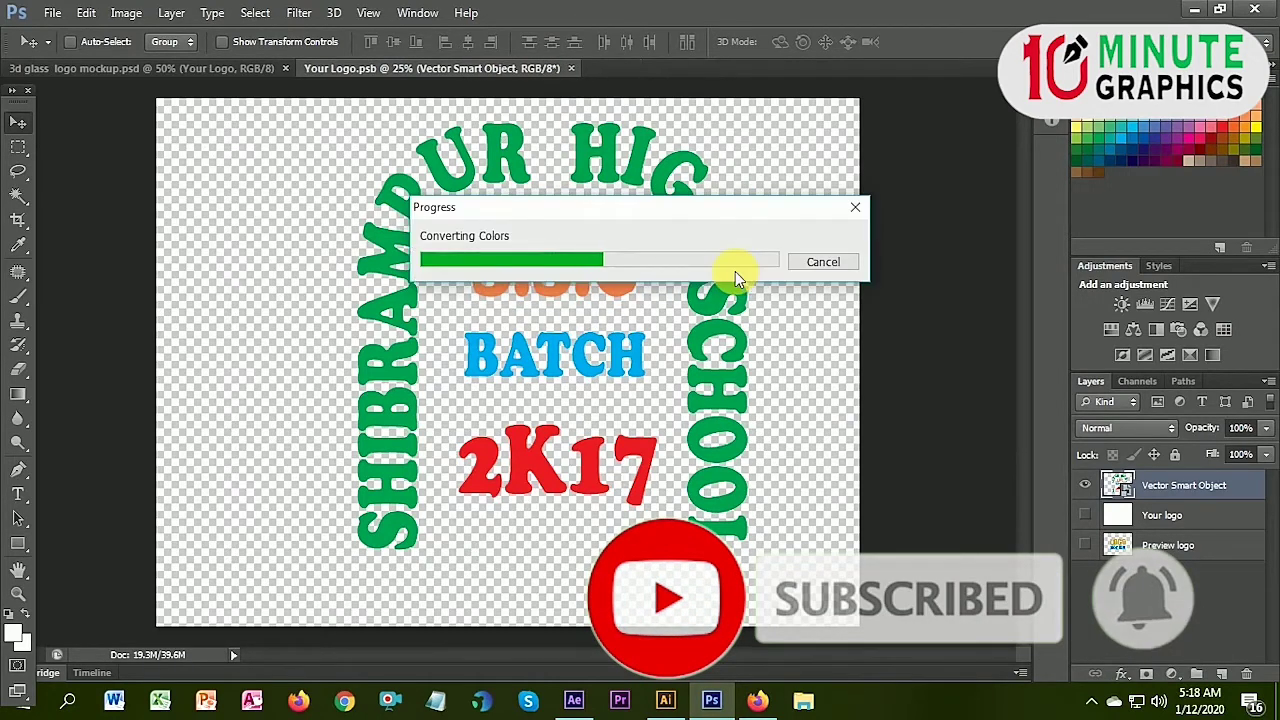
{"action": "key", "text": "ctrl+w"}
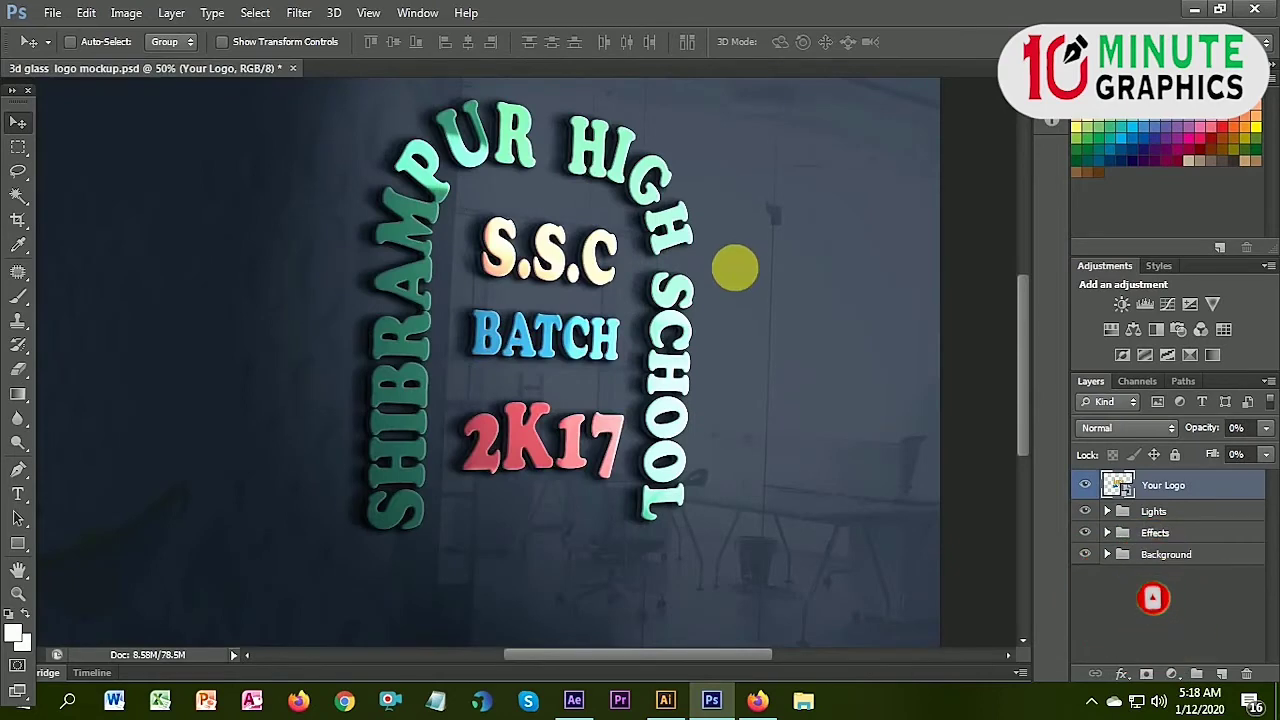
Zoom and pan to inspect the SHIBRAMPUR HIGH SCHOOL 3D lettering, then show the File menu
{"action": "scroll", "coordinate": [607, 258], "scroll_direction": "down", "scroll_amount": 1}
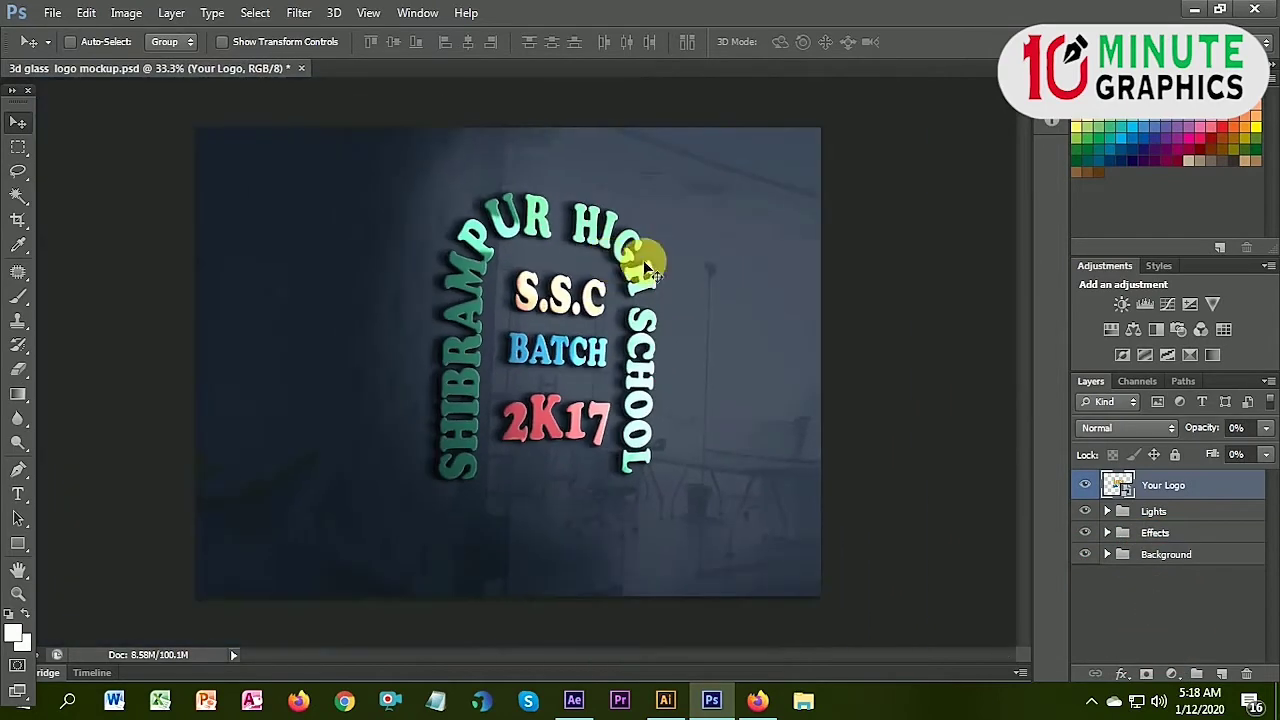
{"action": "scroll", "coordinate": [540, 300], "scroll_direction": "up", "scroll_amount": 1}
{"action": "left_click_drag", "start_coordinate": [551, 327], "coordinate": [651, 310]}
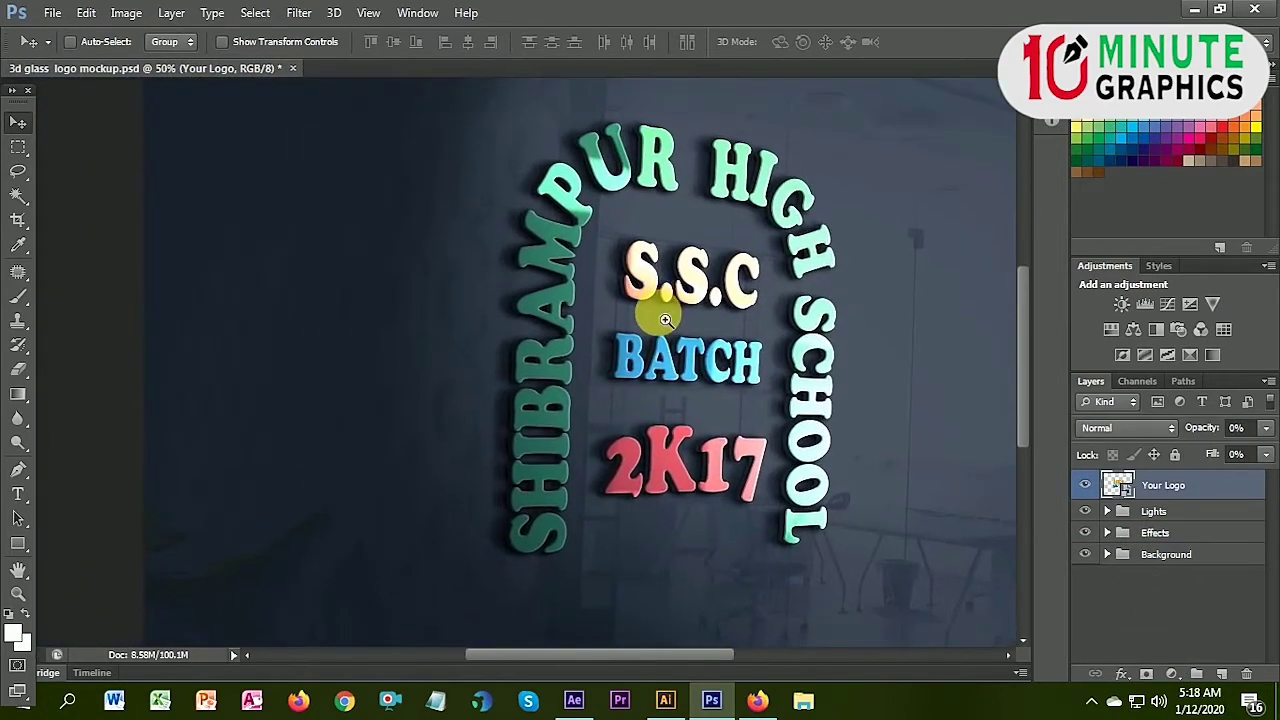
{"action": "scroll", "coordinate": [651, 317], "scroll_direction": "up", "scroll_amount": 1}
{"action": "scroll", "coordinate": [651, 317], "scroll_direction": "down", "scroll_amount": 1}
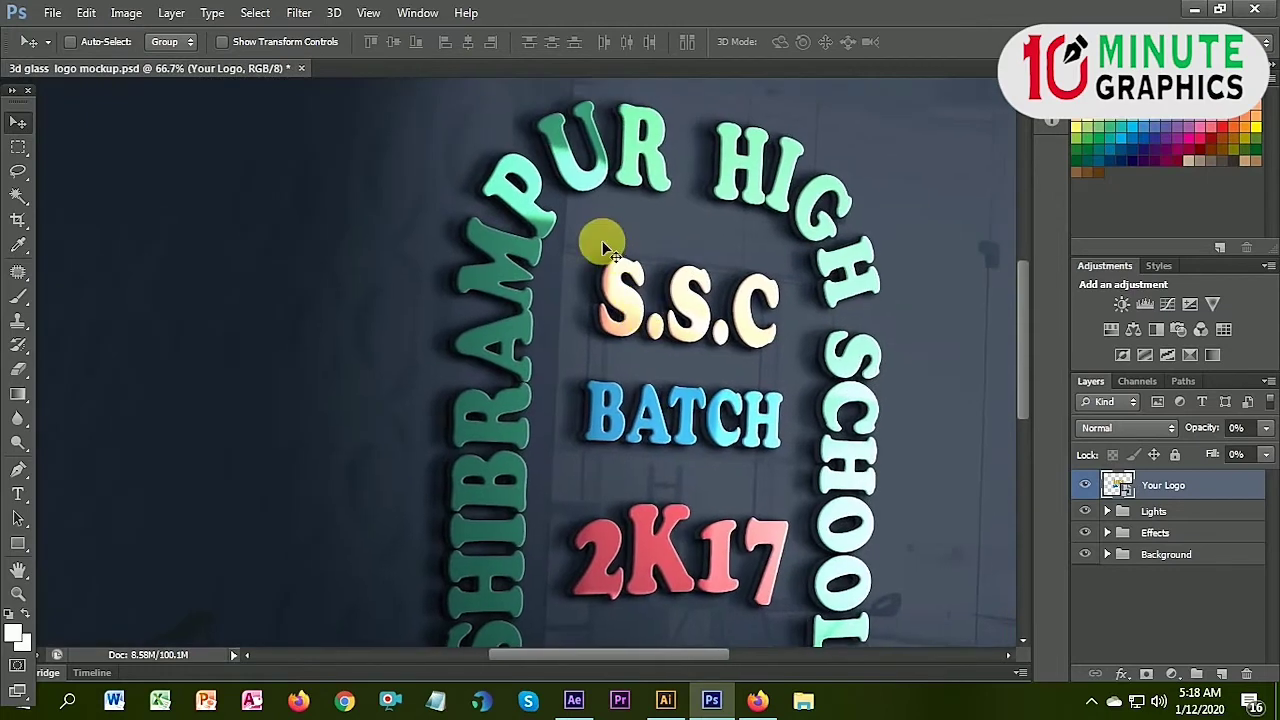
{"action": "left_click_drag", "start_coordinate": [623, 334], "coordinate": [600, 306]}
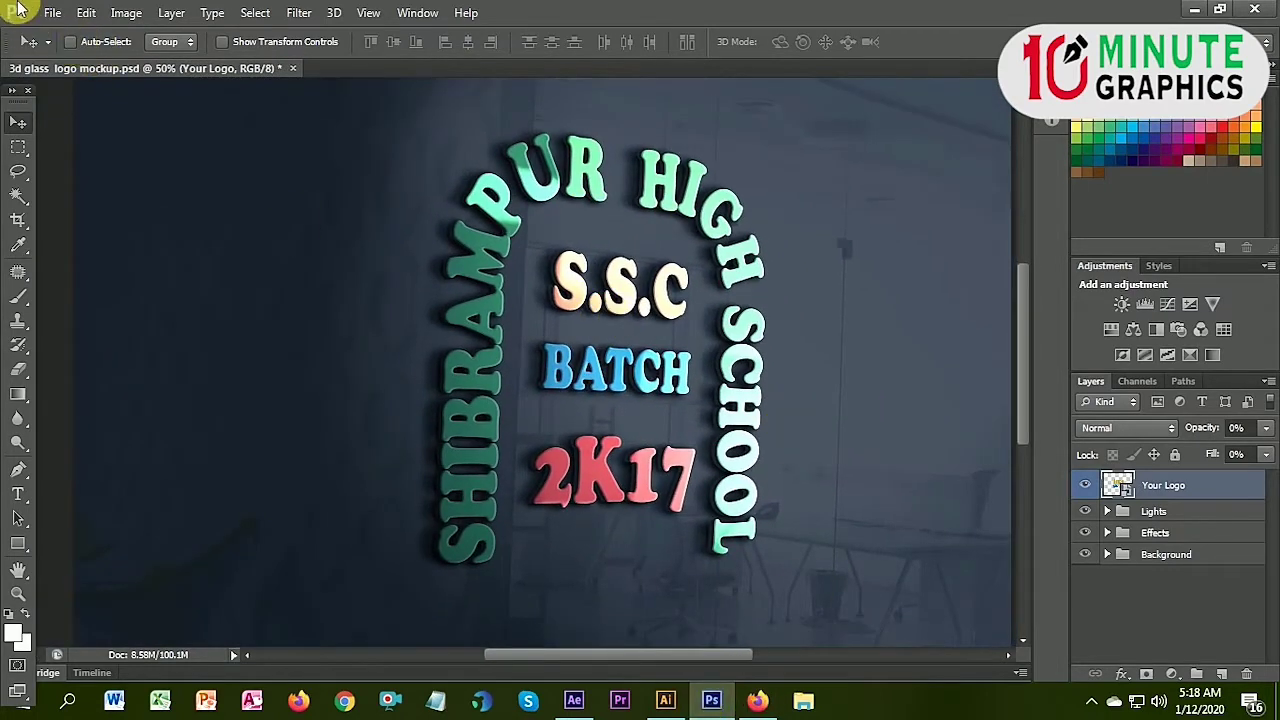
{"action": "left_click", "coordinate": [50, 12]}
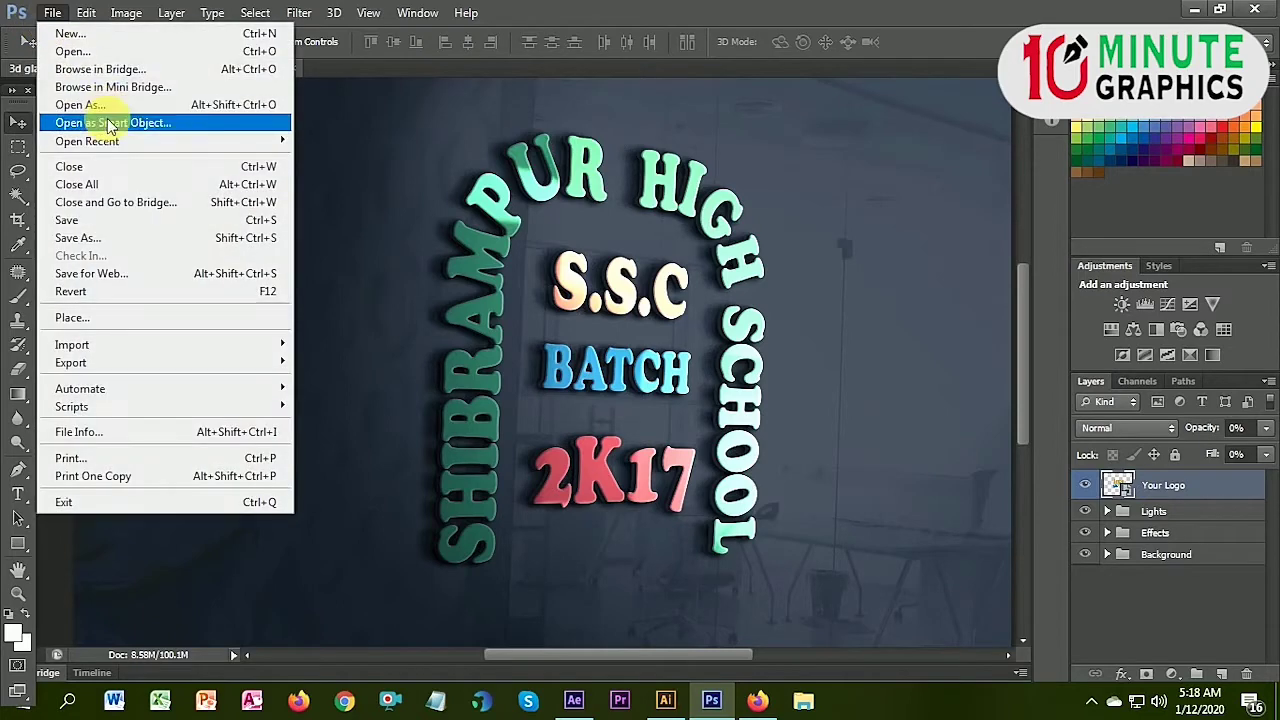
{"action": "left_click", "coordinate": [104, 55]}
{"action": "double_click", "coordinate": [520, 213]}
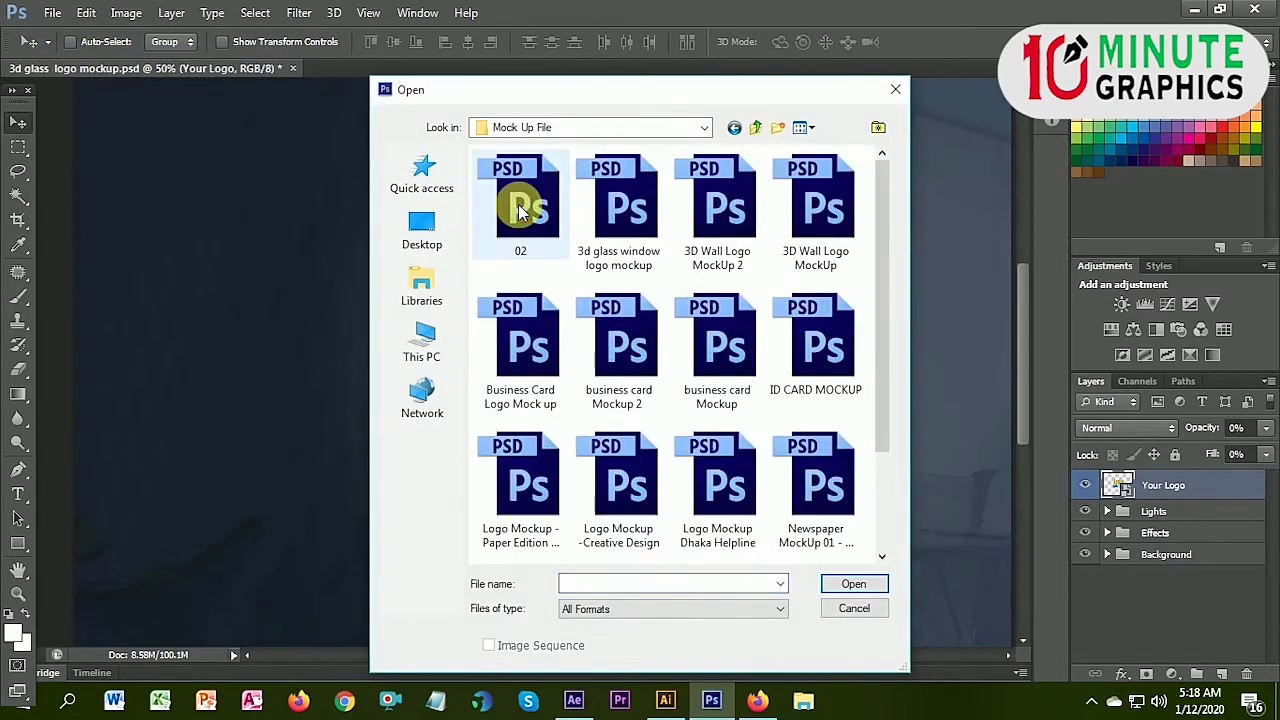
{"action": "scroll", "coordinate": [808, 362], "scroll_direction": "down", "scroll_amount": 1}
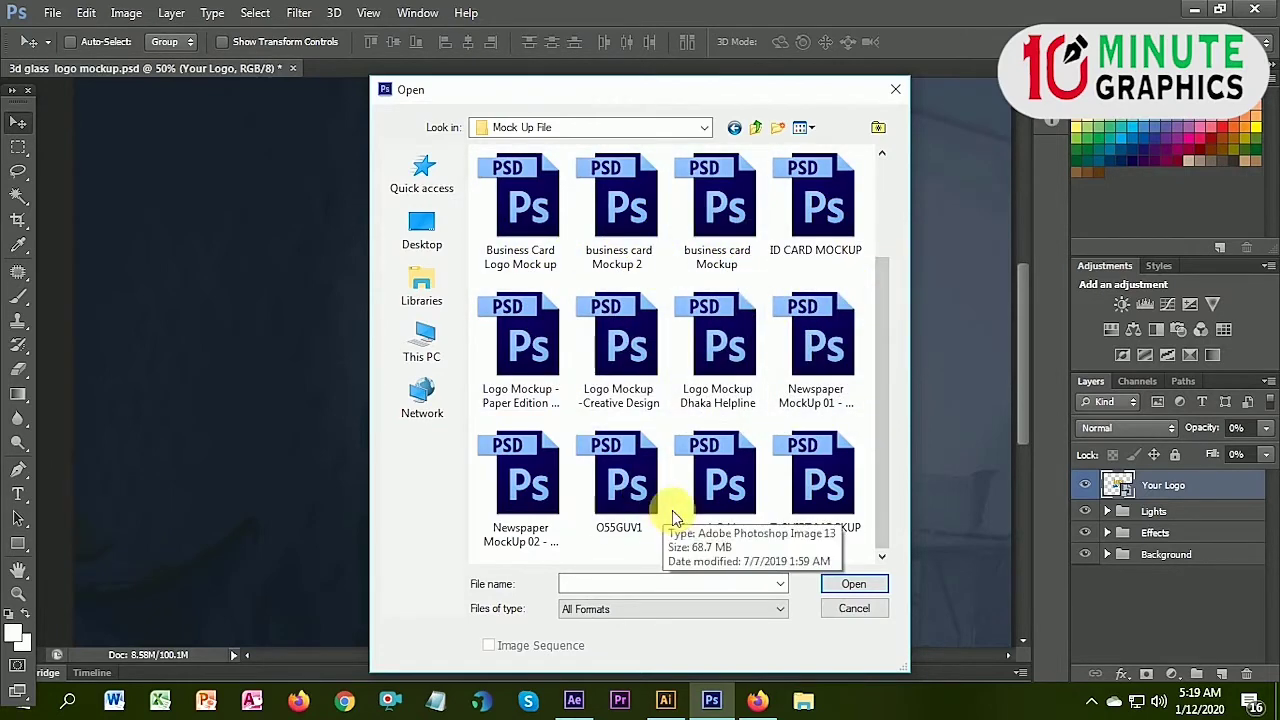
{"action": "scroll", "coordinate": [672, 510], "scroll_direction": "up", "scroll_amount": 1}
{"action": "scroll", "coordinate": [580, 490], "scroll_direction": "down", "scroll_amount": 1}
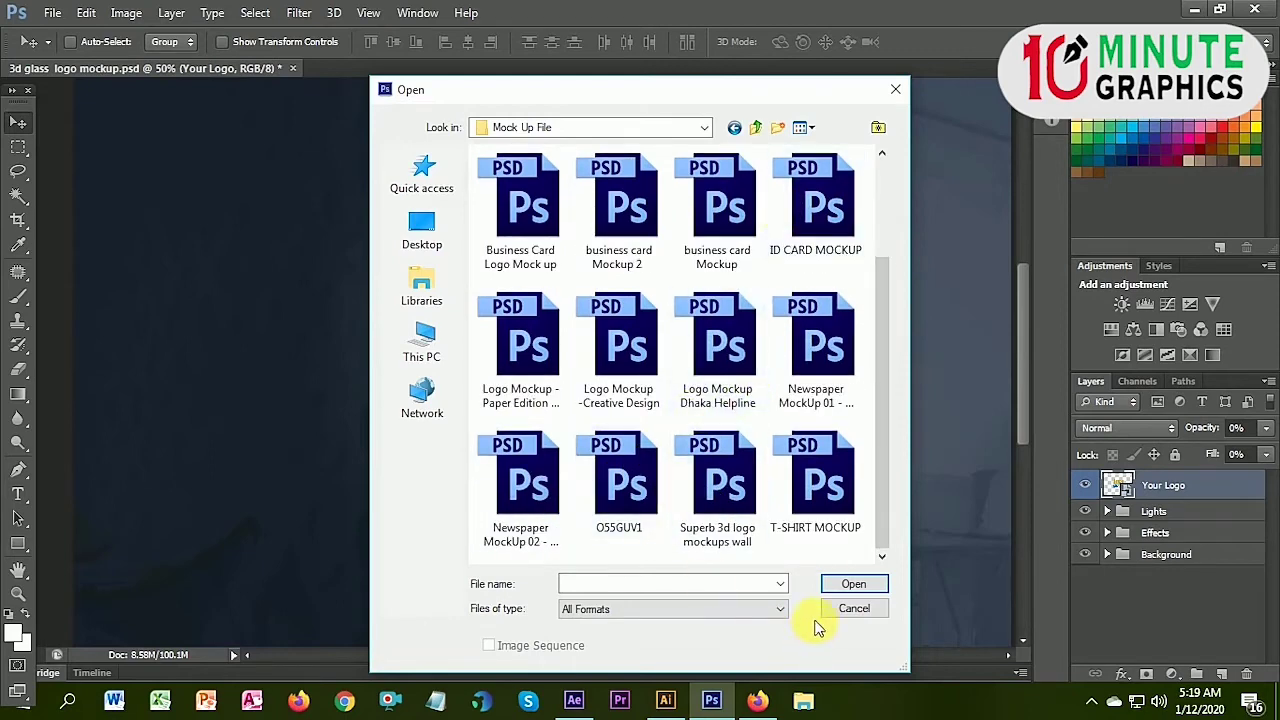
{"action": "left_click", "coordinate": [852, 612]}
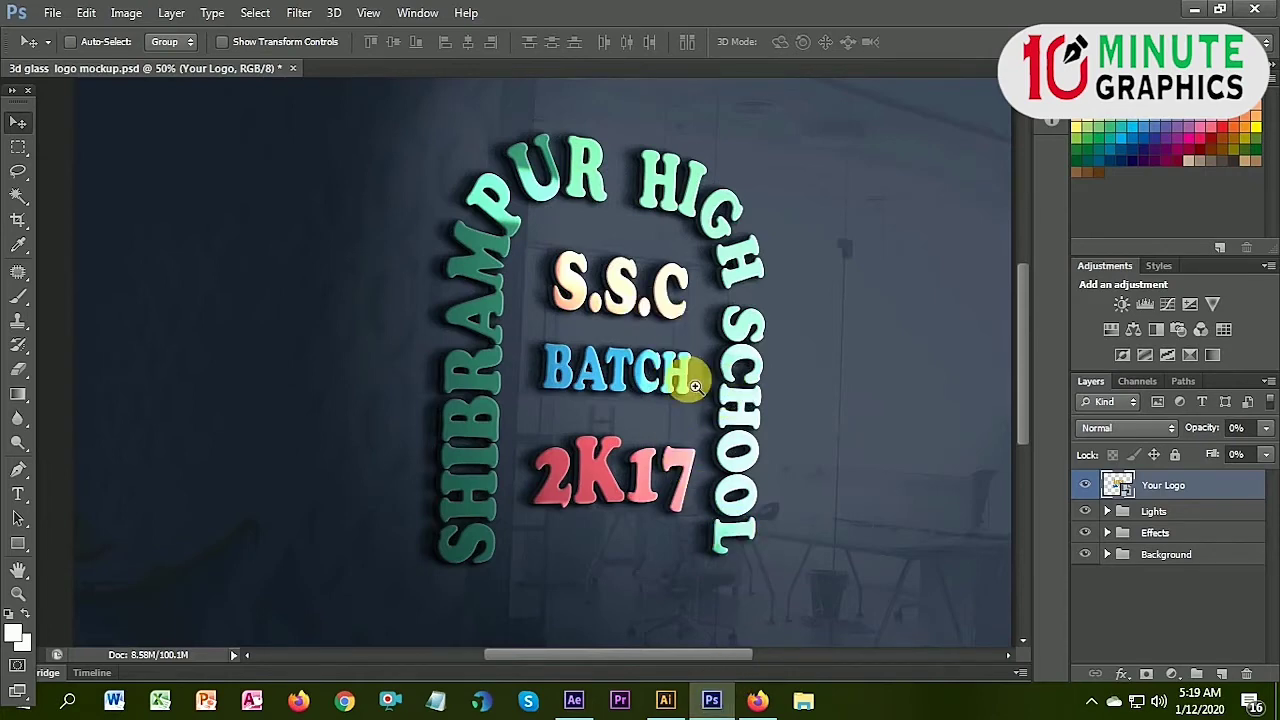
{"action": "scroll", "coordinate": [697, 391], "scroll_direction": "up", "scroll_amount": 1}
{"action": "scroll", "coordinate": [665, 376], "scroll_direction": "down", "scroll_amount": 1}
{"action": "scroll", "coordinate": [670, 375], "scroll_direction": "down", "scroll_amount": 2}
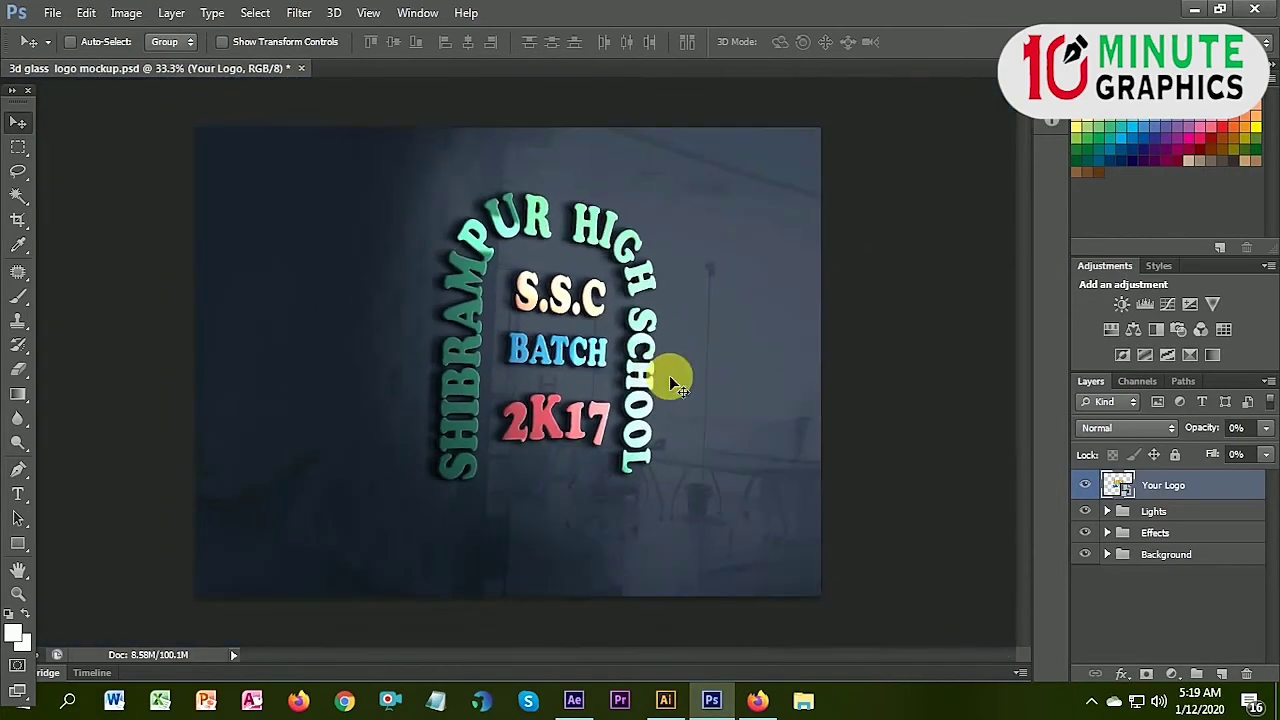
{"action": "scroll", "coordinate": [577, 368], "scroll_direction": "up", "scroll_amount": 1}
{"action": "scroll", "coordinate": [565, 363], "scroll_direction": "up", "scroll_amount": 2}
{"action": "left_click_drag", "start_coordinate": [586, 314], "coordinate": [631, 357]}
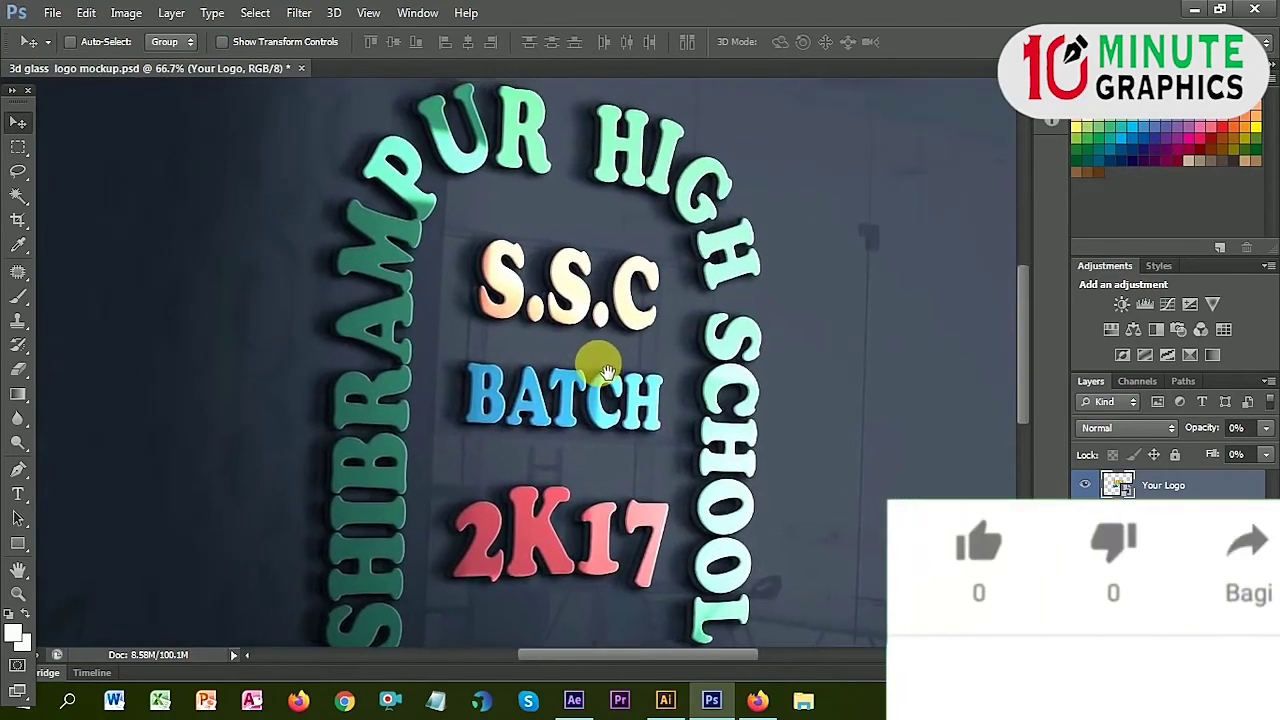